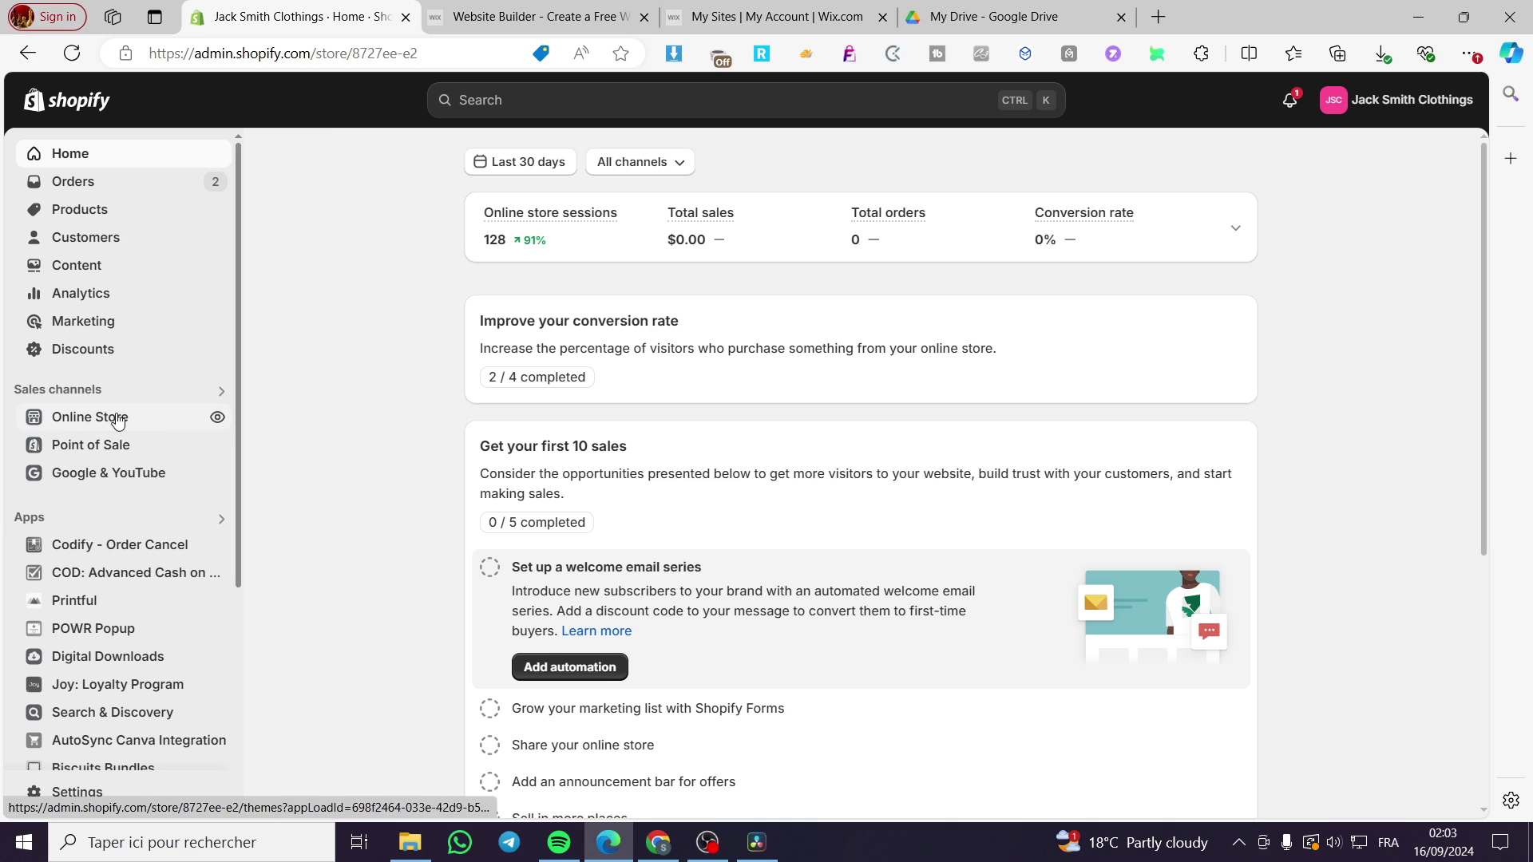
Go from Products to the Online Store themes page and open the Dawn theme in the editor.
left_click(100, 215)
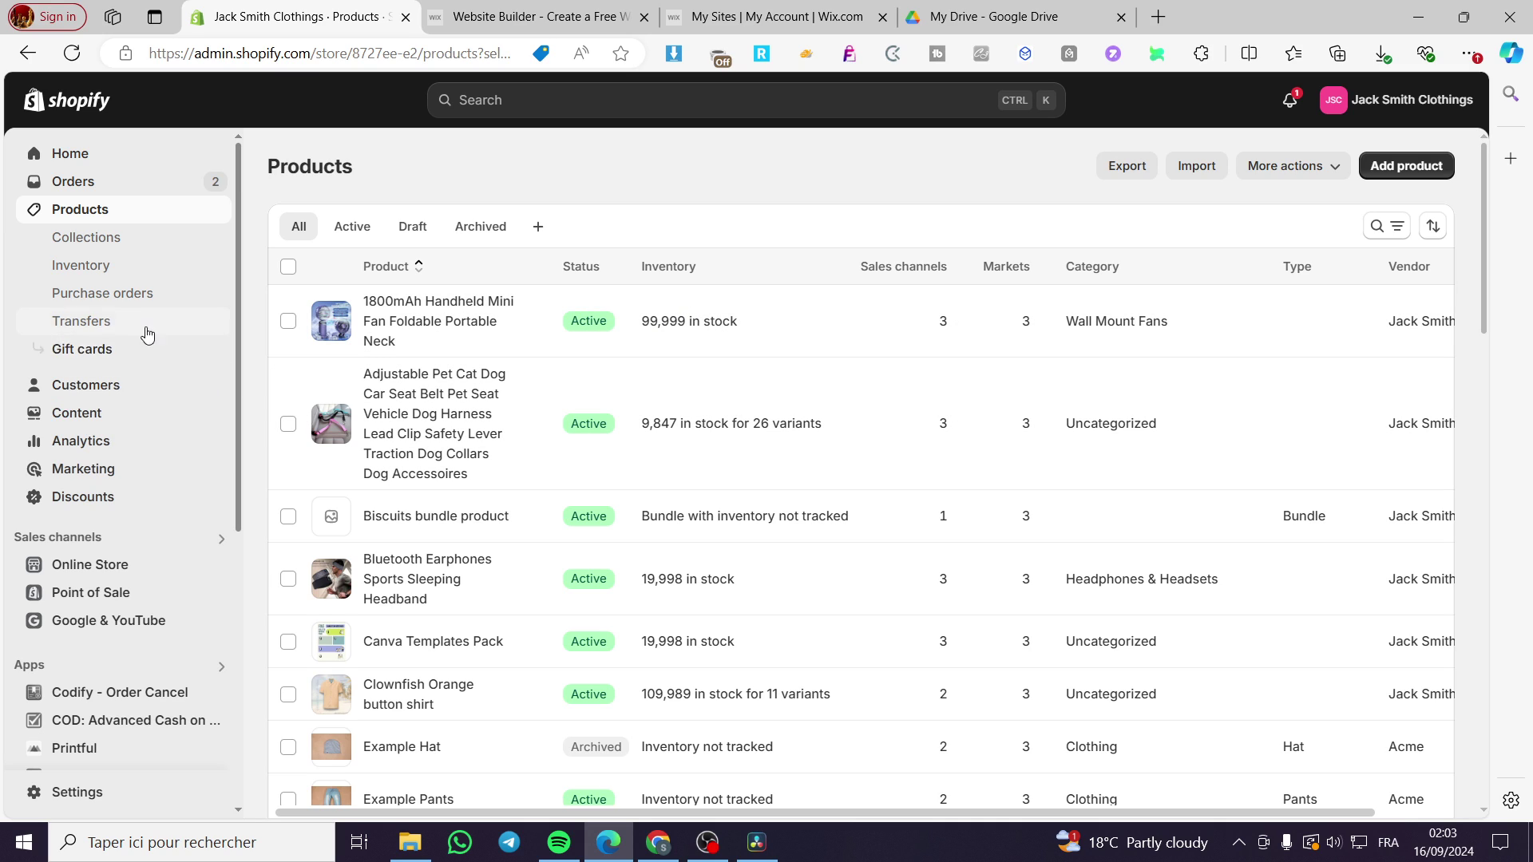
left_click(120, 566)
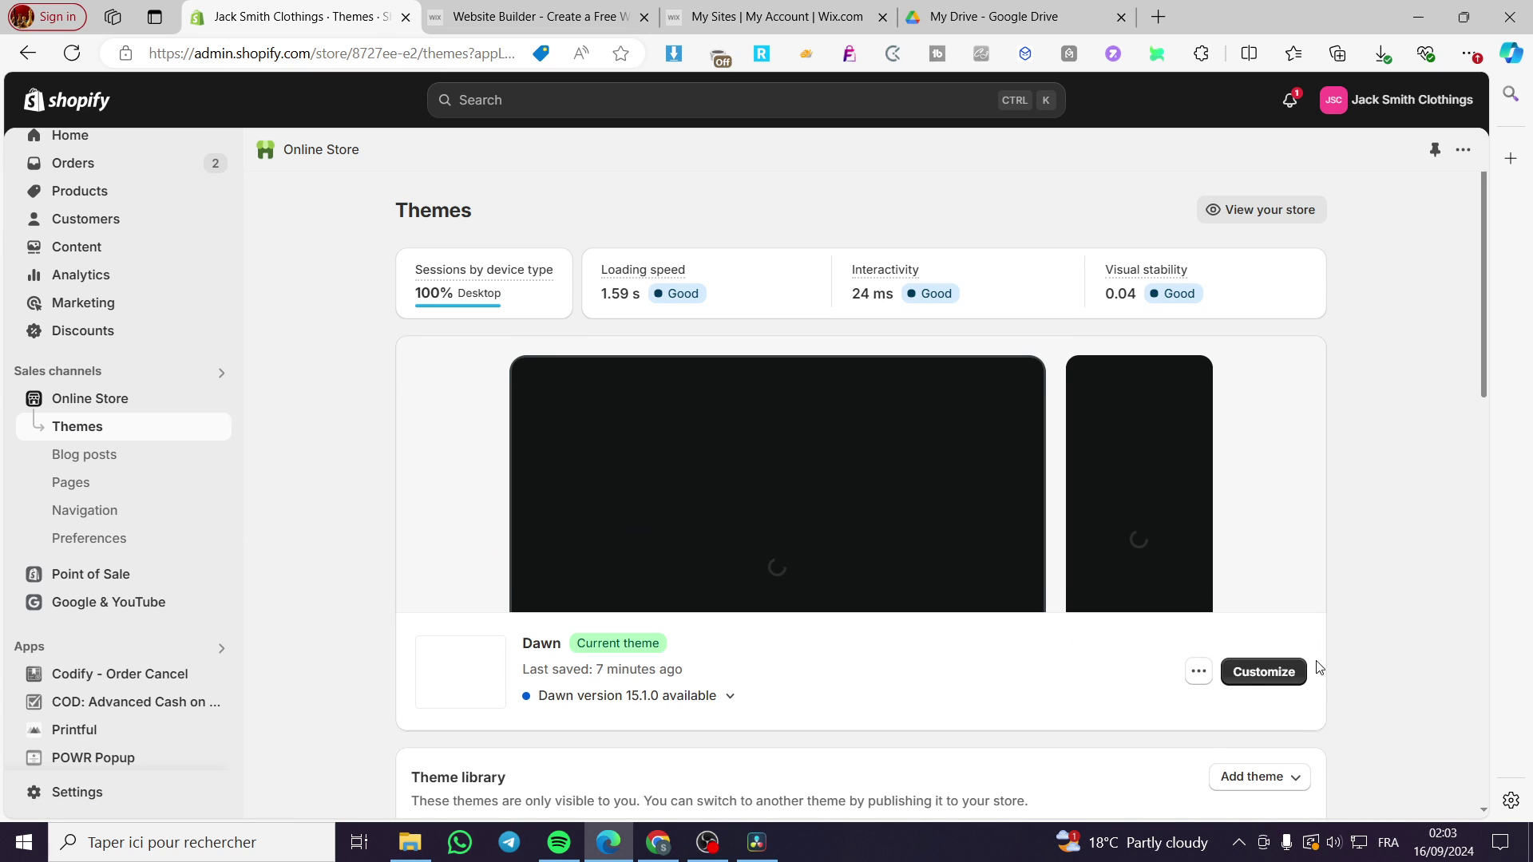
left_click(1284, 676)
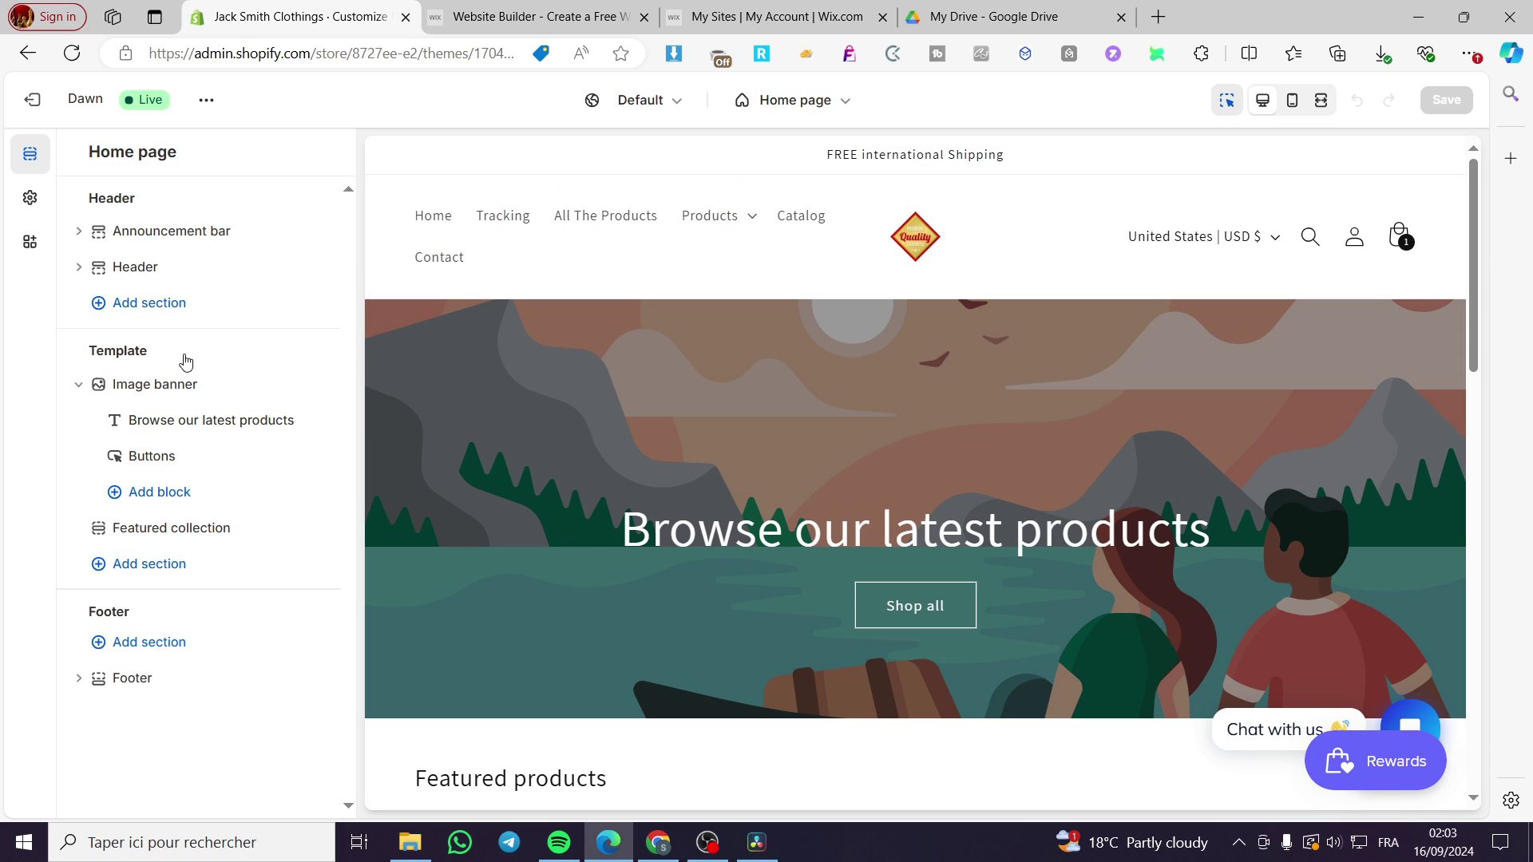
Scroll the home page preview down to the Featured products collection.
scroll(848, 420, "down", 4)
scroll(849, 419, "down", 2)
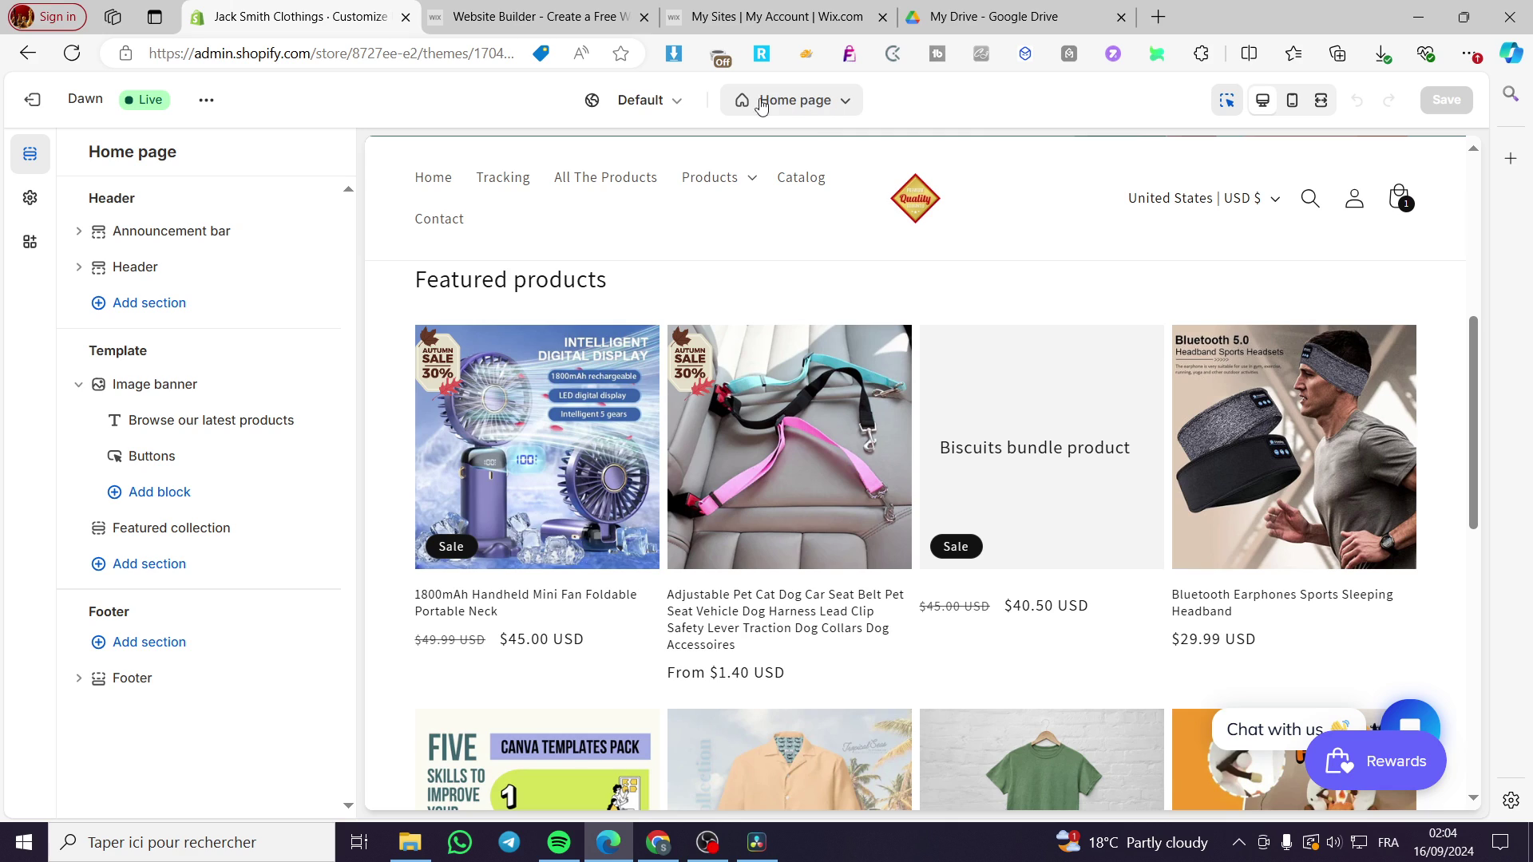
Switch to the Default product template and scroll the LED Star Galaxy projector lamp preview.
left_click(820, 104)
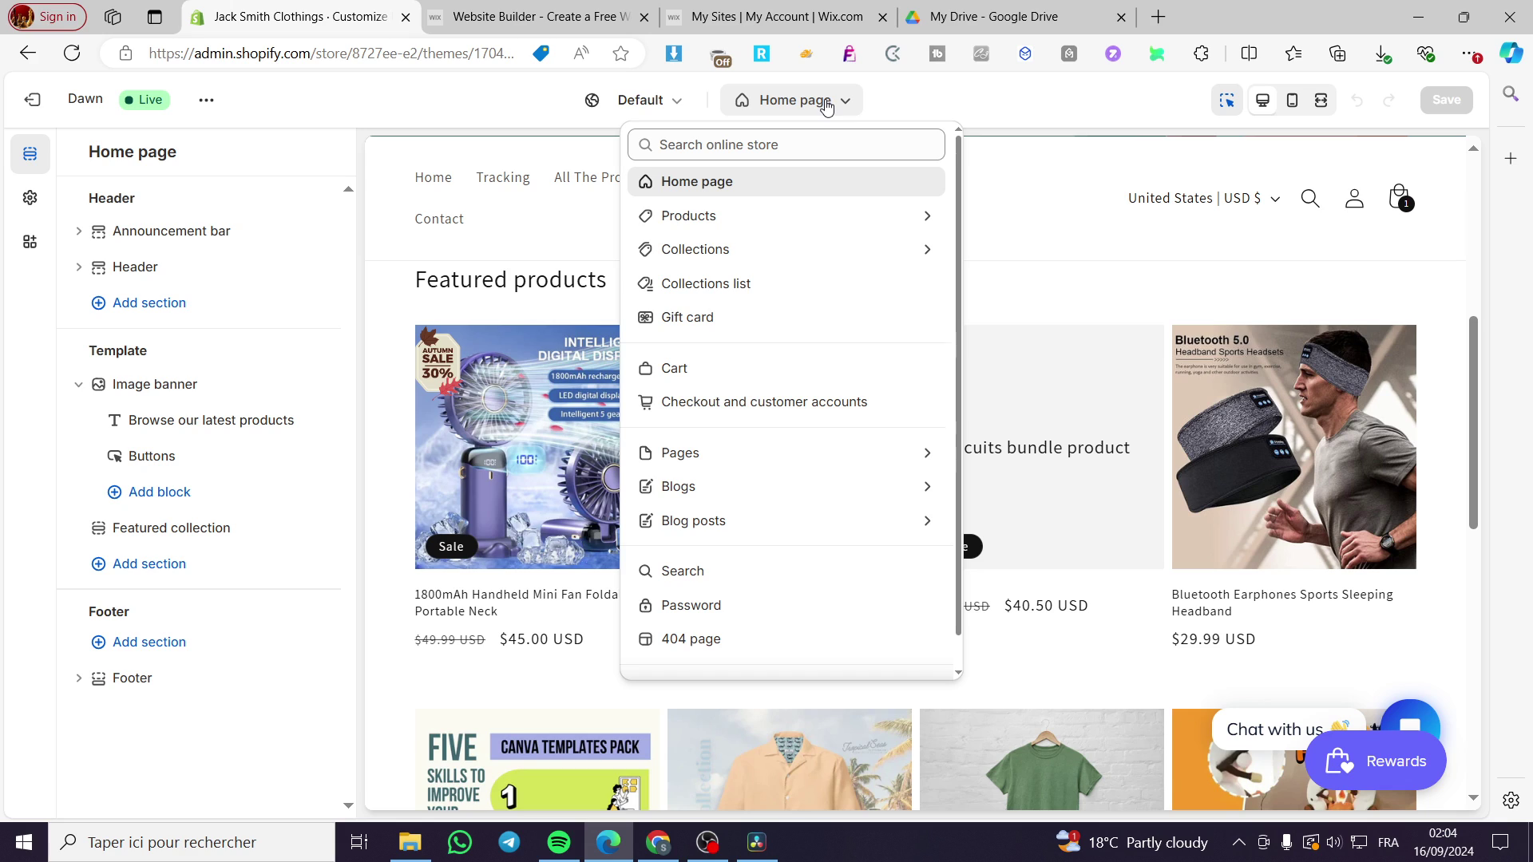
left_click(735, 217)
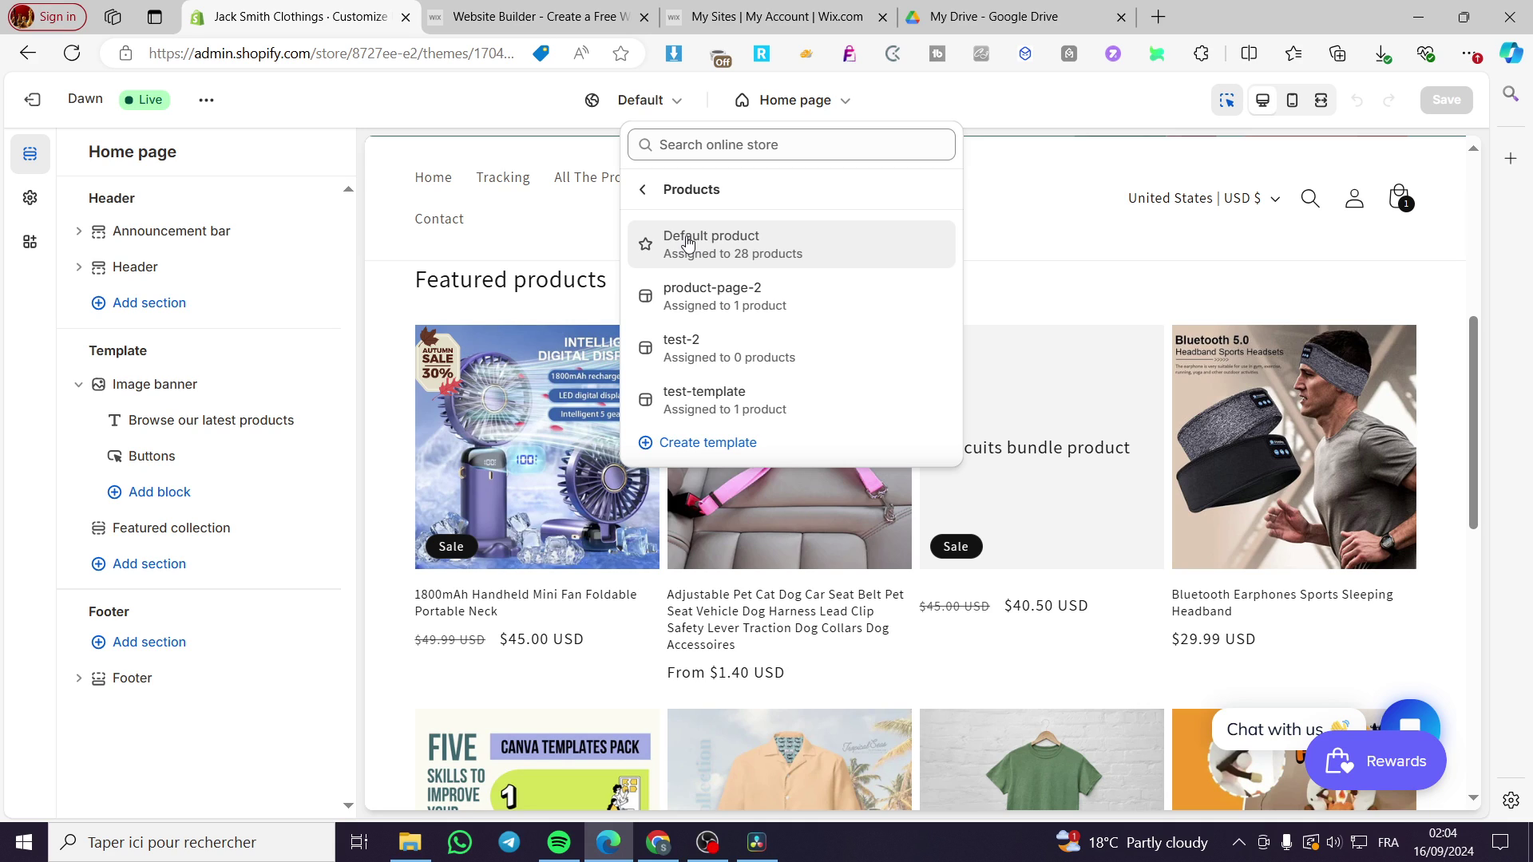
left_click(744, 241)
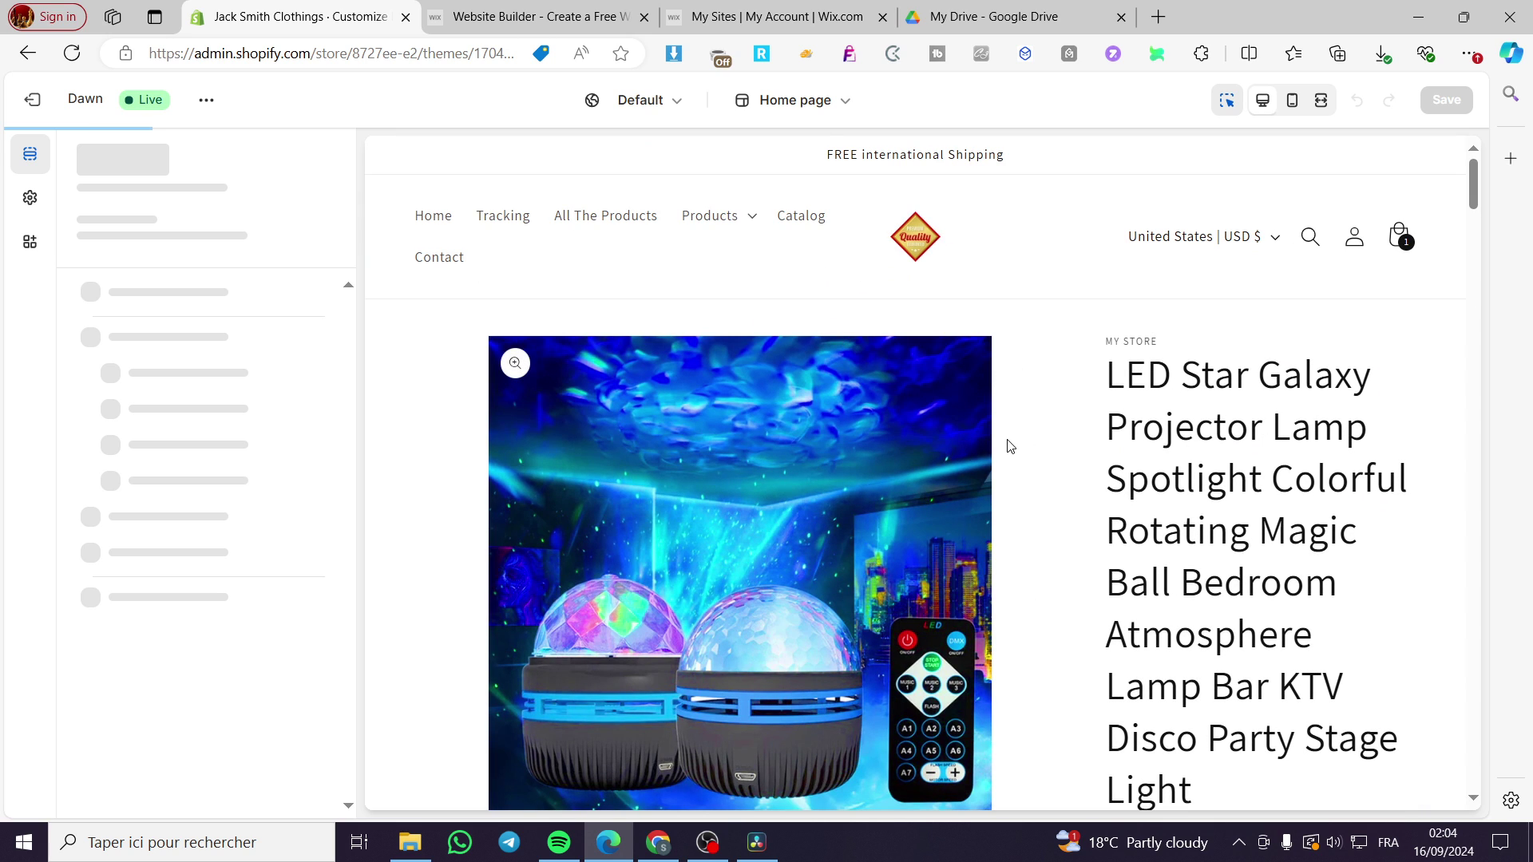
scroll(1017, 471, "down", 5)
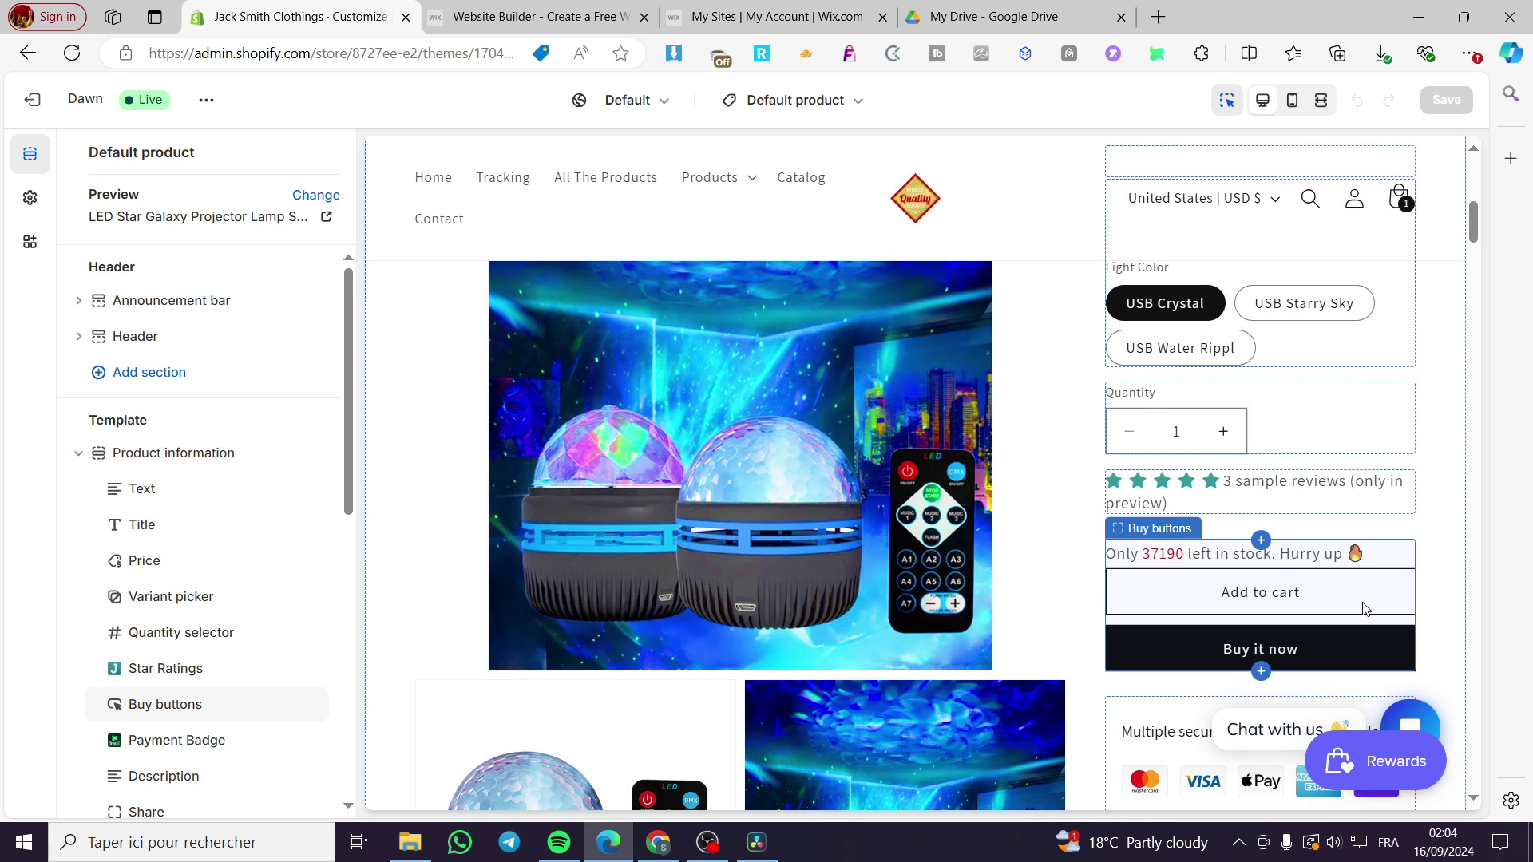
Test-add the projector lamp to the cart, then go back to the Product information block list.
left_click(1236, 605)
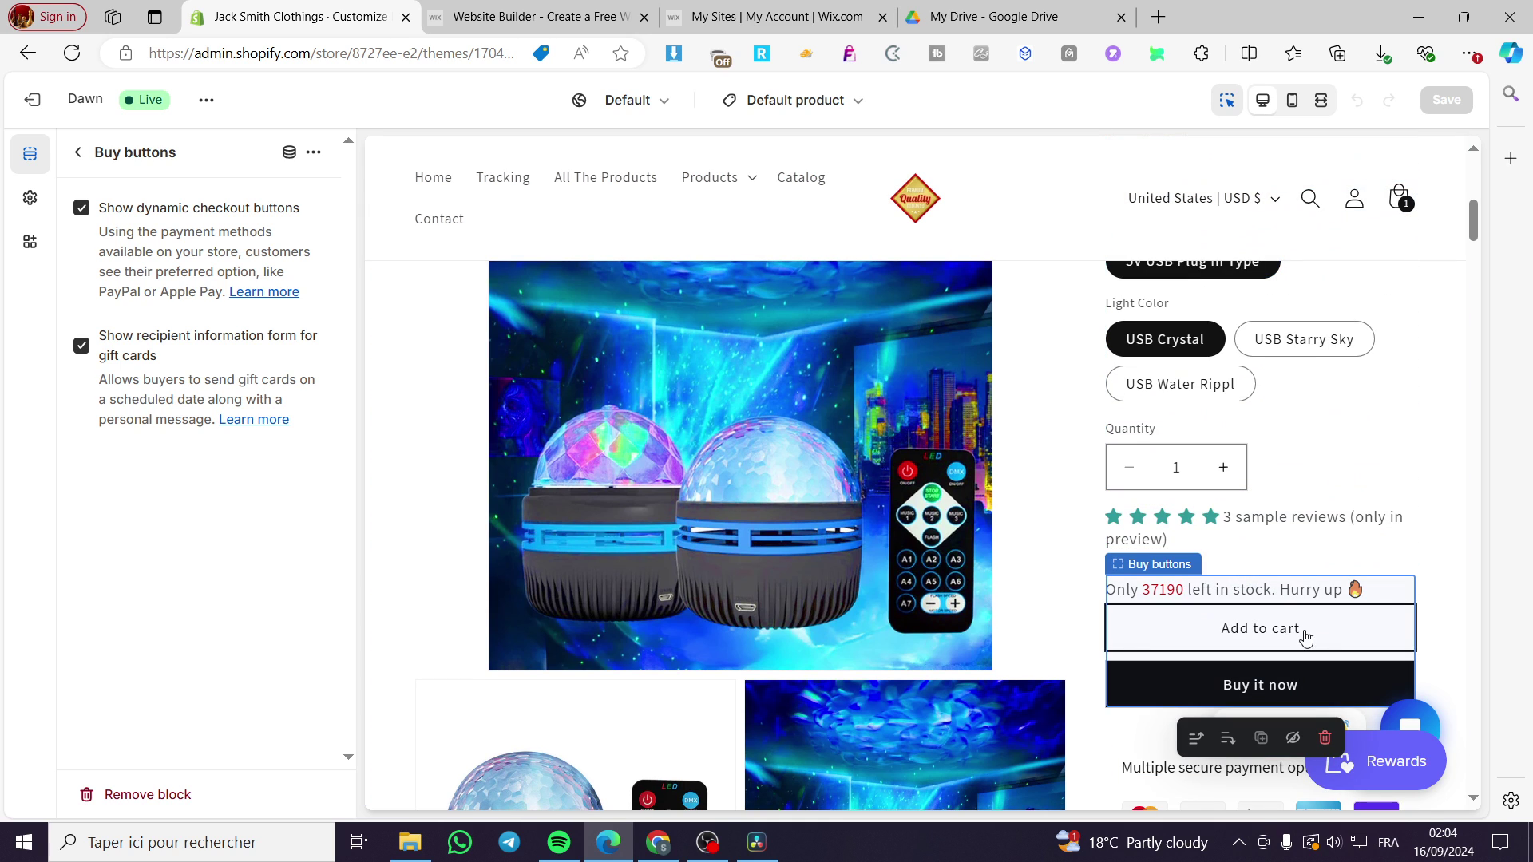
left_click(1305, 637)
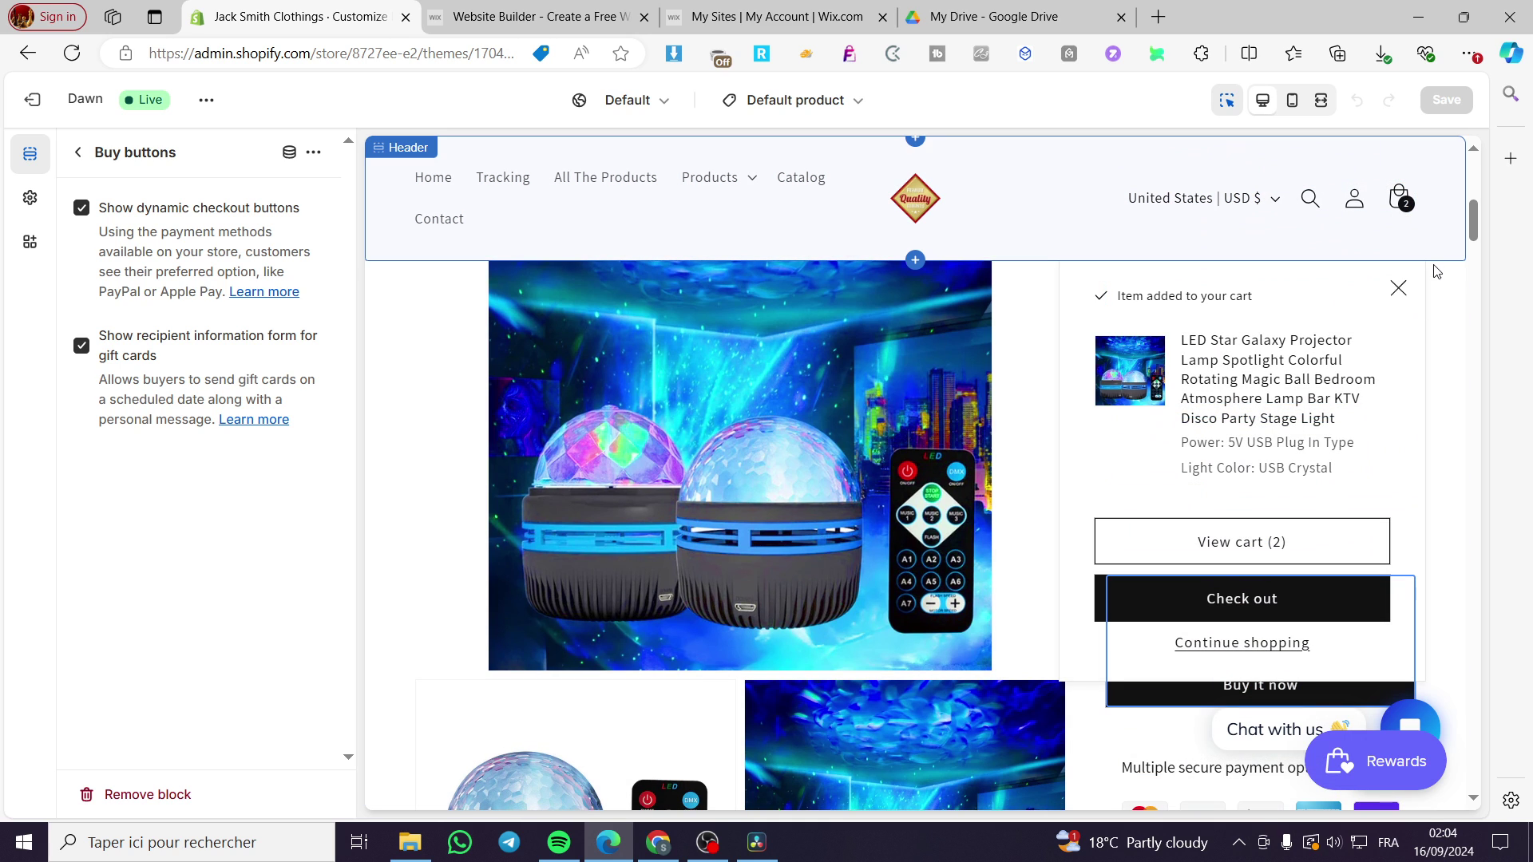
left_click(1398, 288)
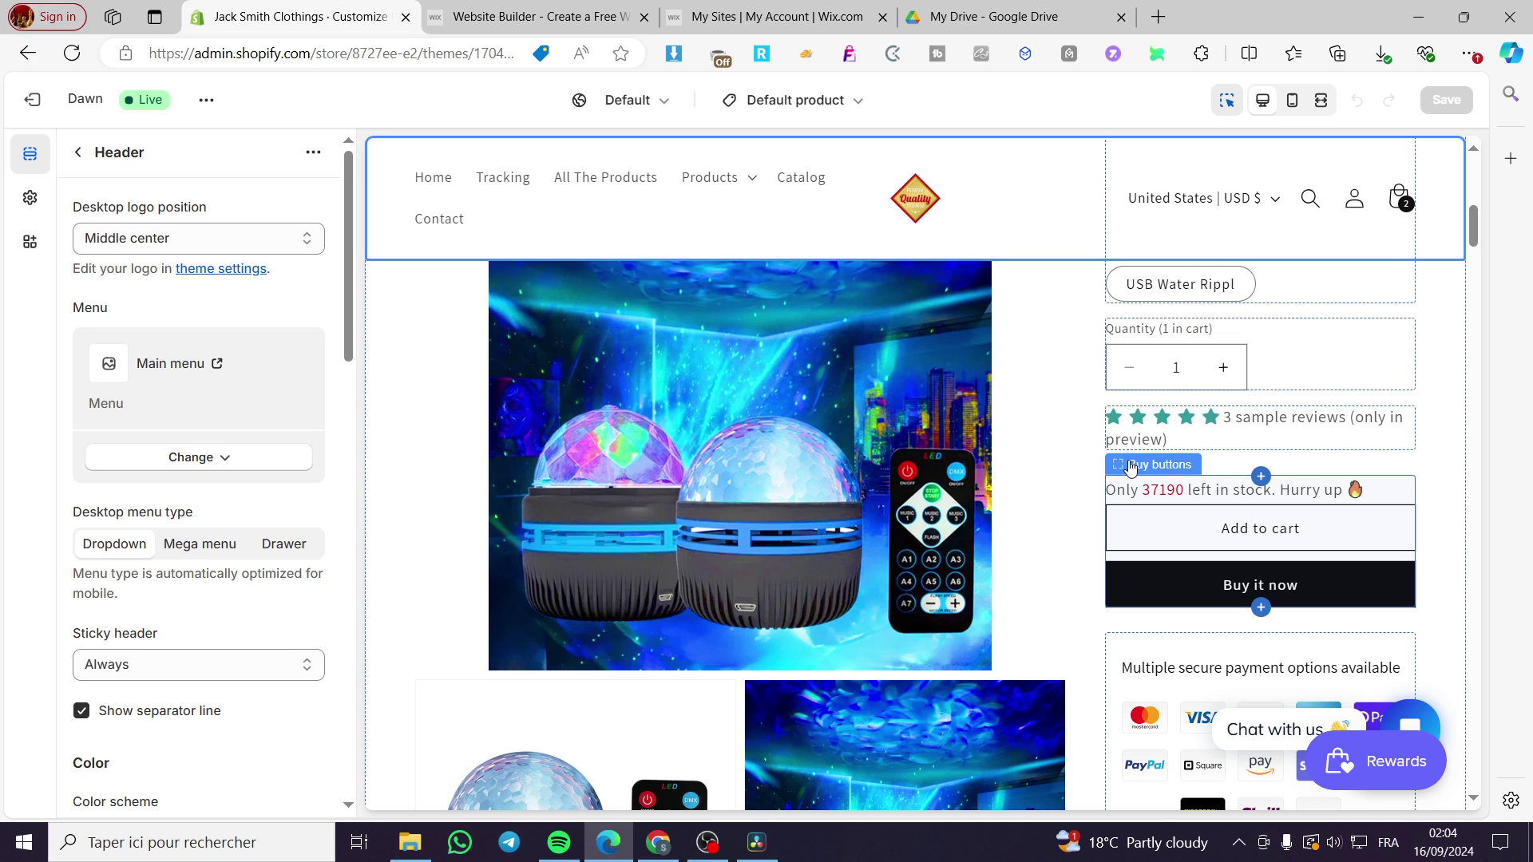
left_click(78, 152)
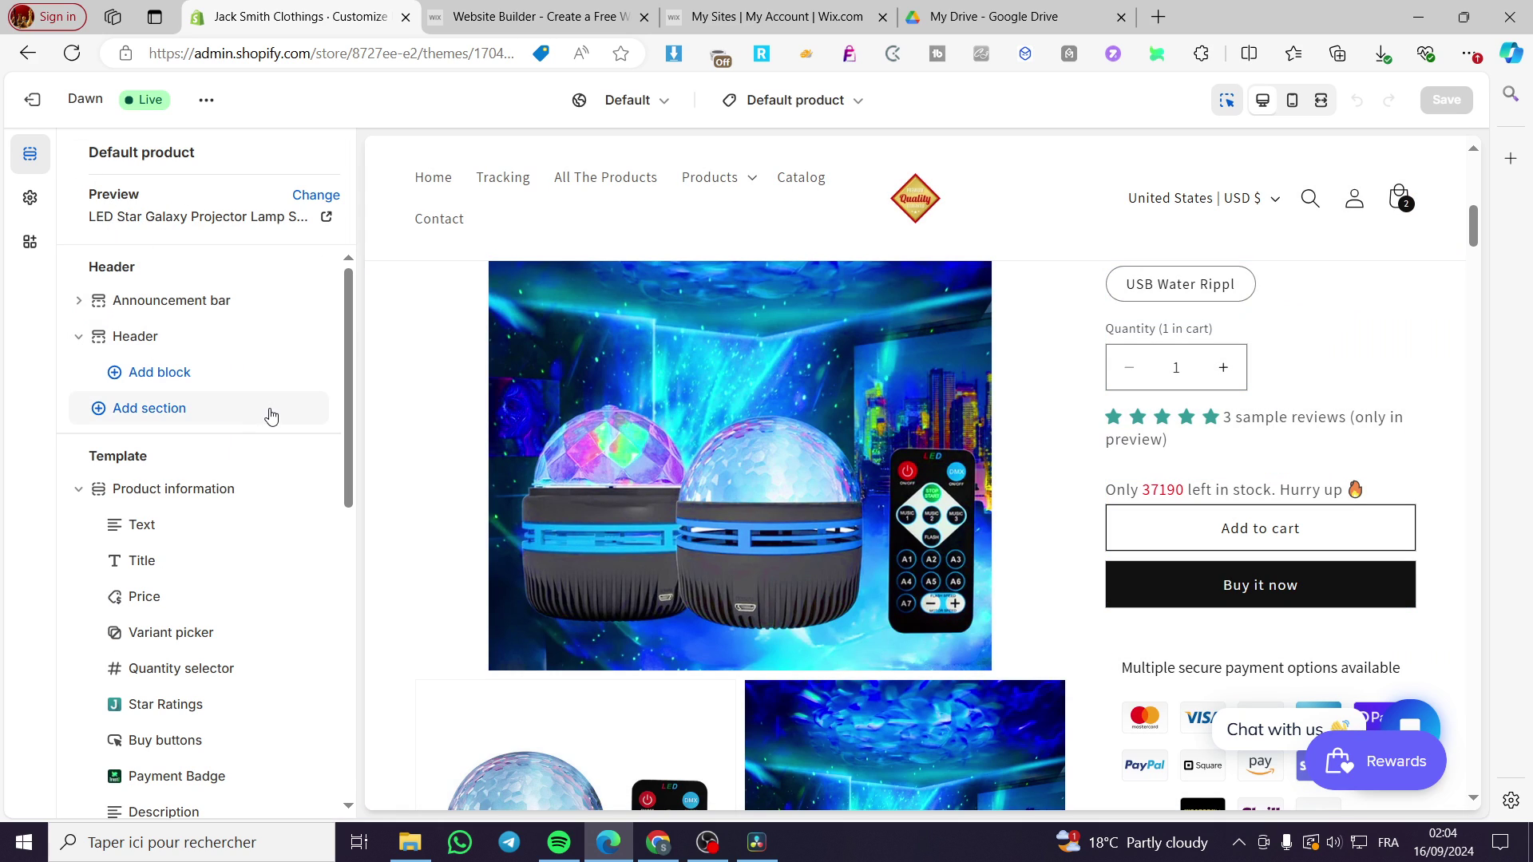
scroll(189, 501, "down", 3)
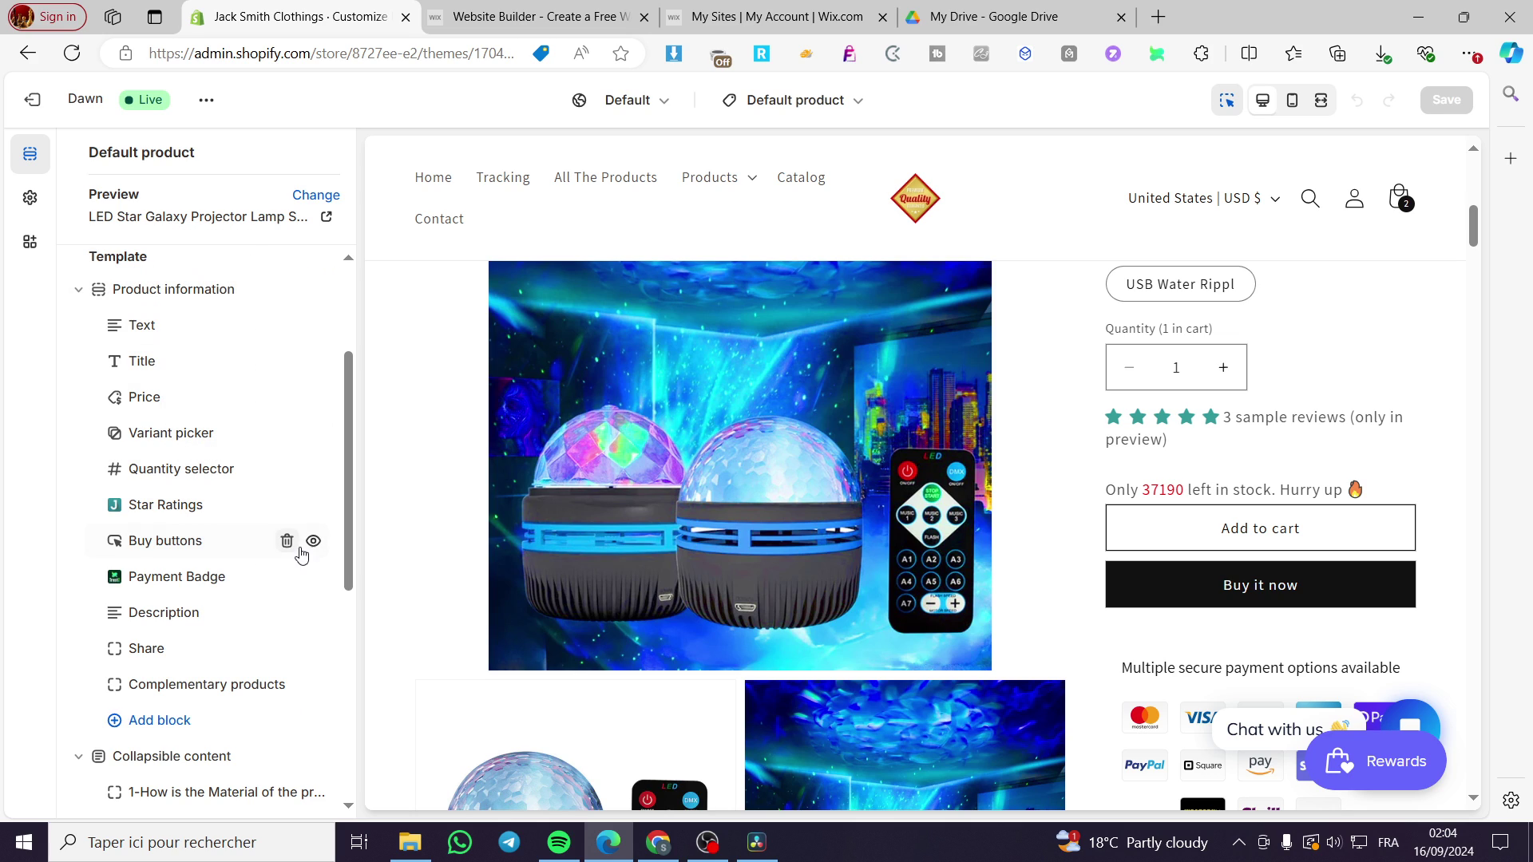
Delete the Buy buttons block from Product information and look through the block list.
left_click(286, 542)
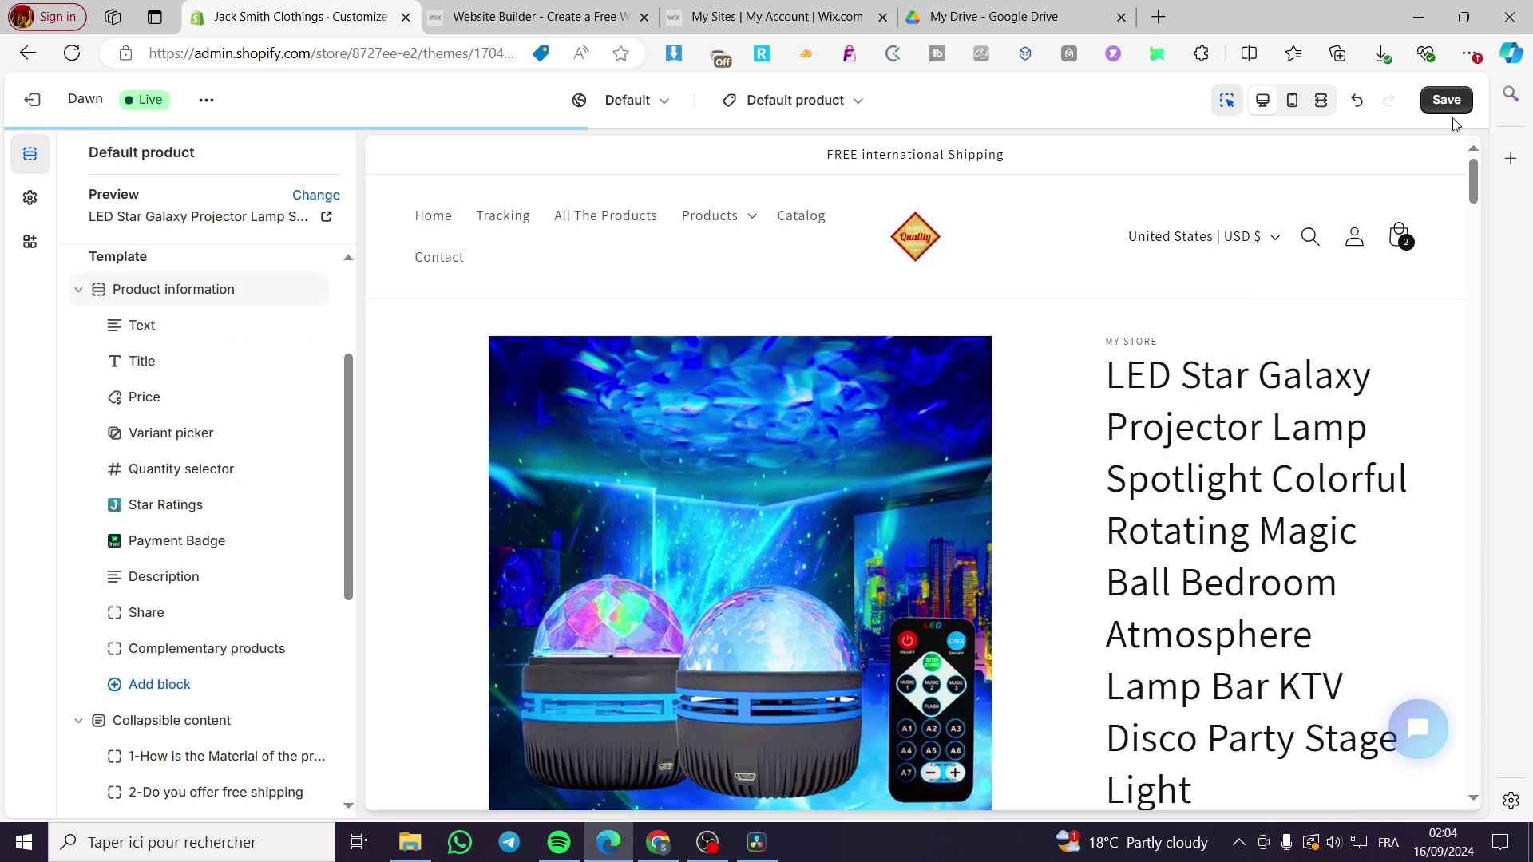
scroll(1277, 479, "down", 5)
scroll(1265, 541, "down", 2)
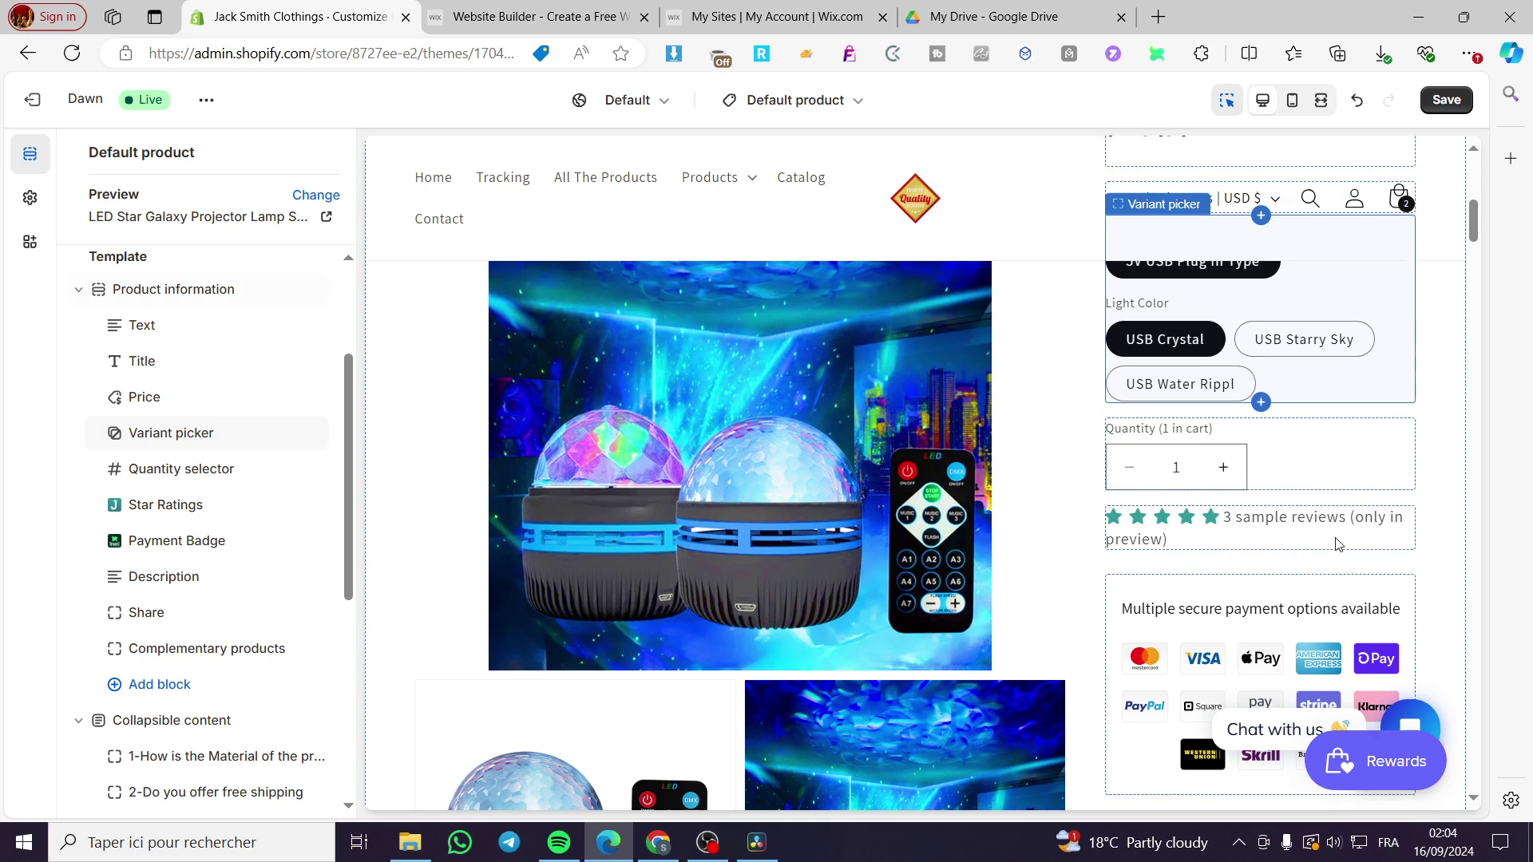
scroll(159, 447, "down", 5)
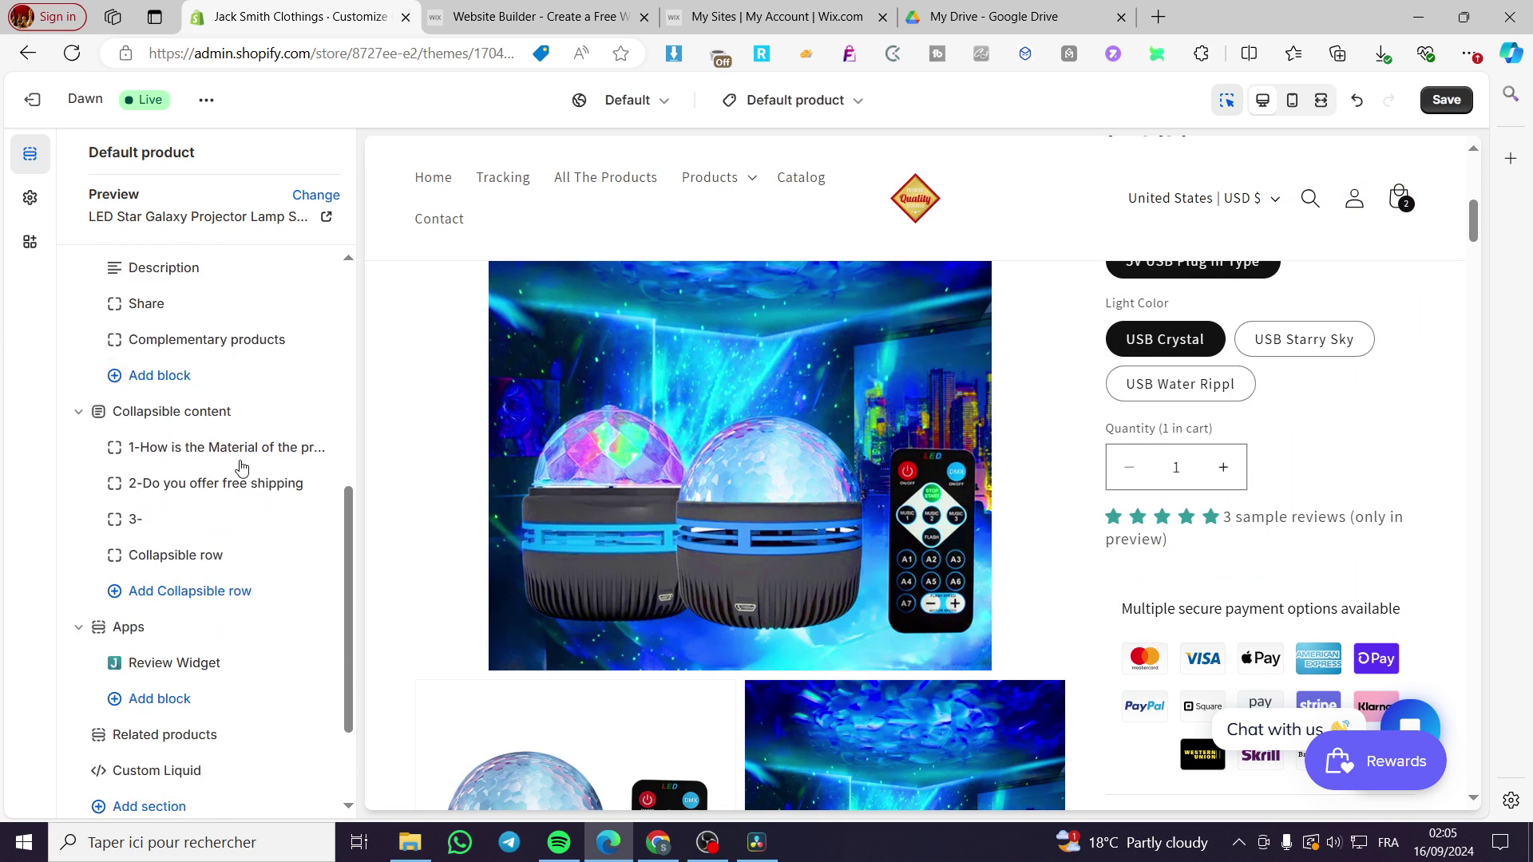
scroll(202, 371, "up", 2)
scroll(202, 371, "up", 4)
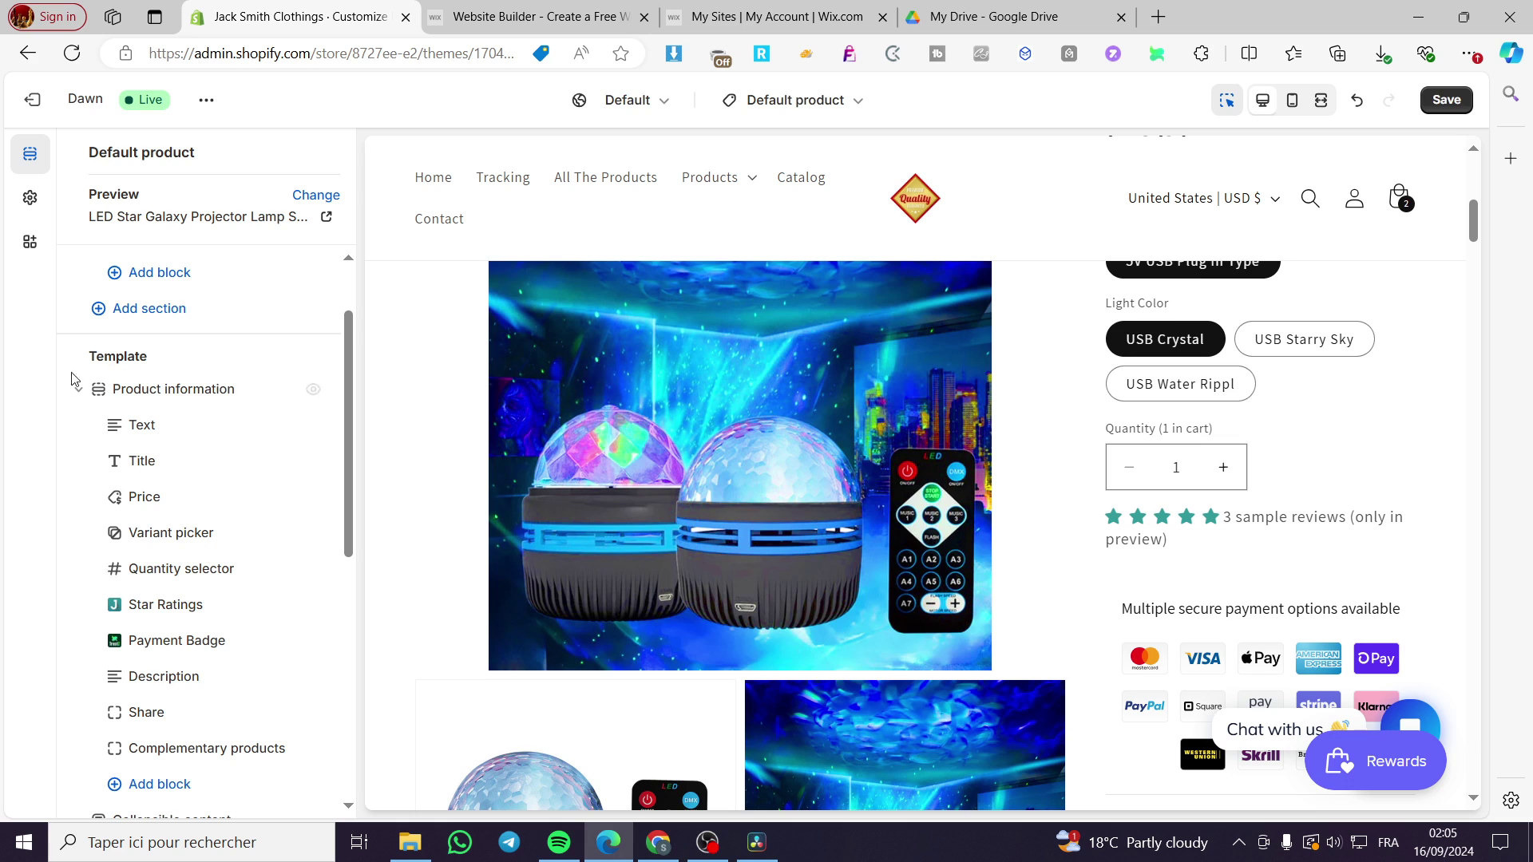
scroll(123, 373, "down", 3)
scroll(182, 391, "down", 4)
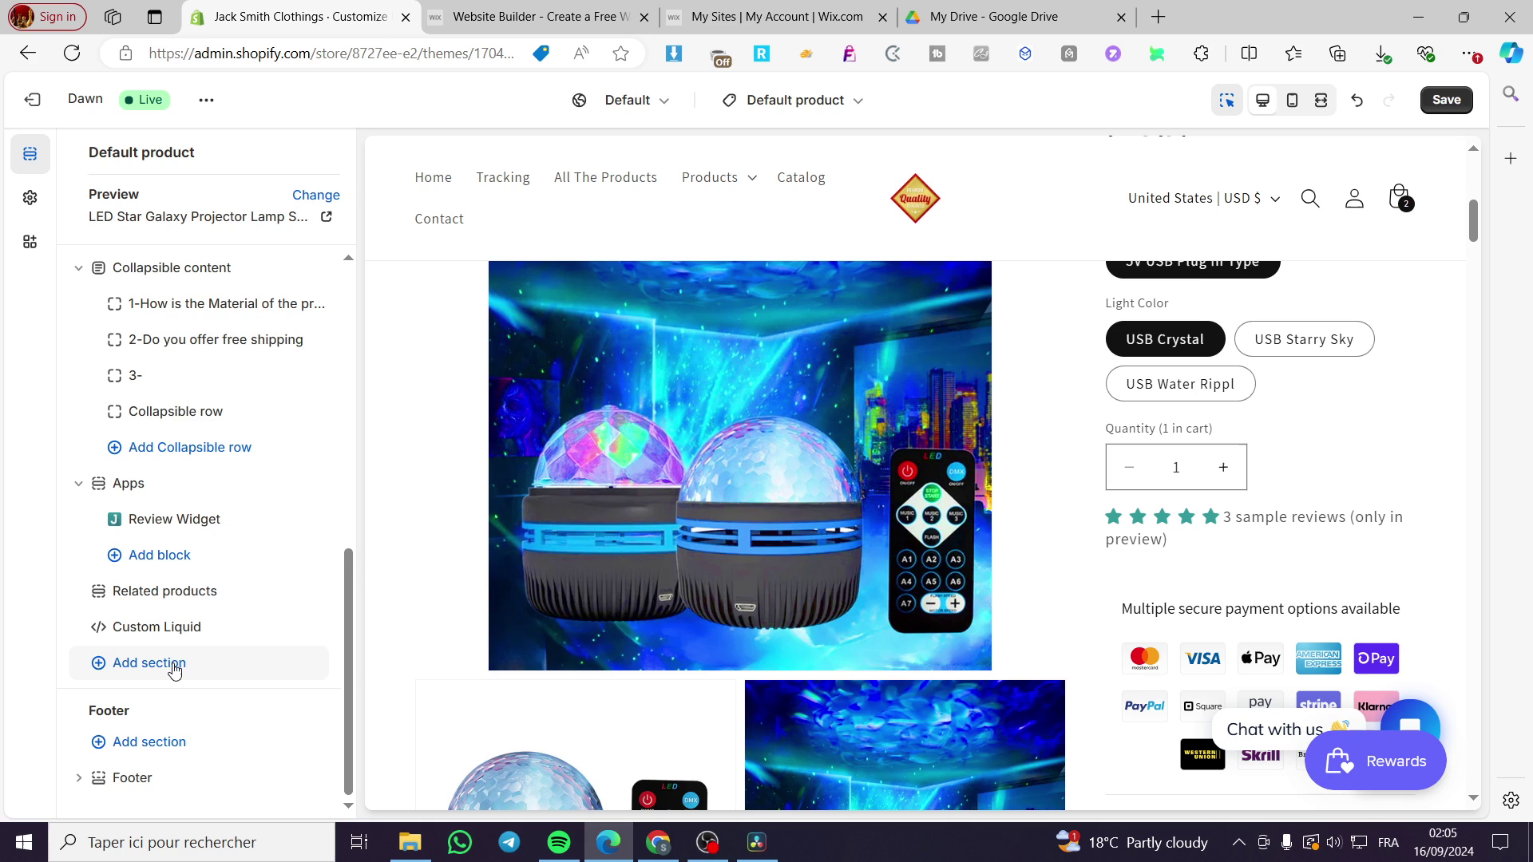
scroll(199, 527, "up", 3)
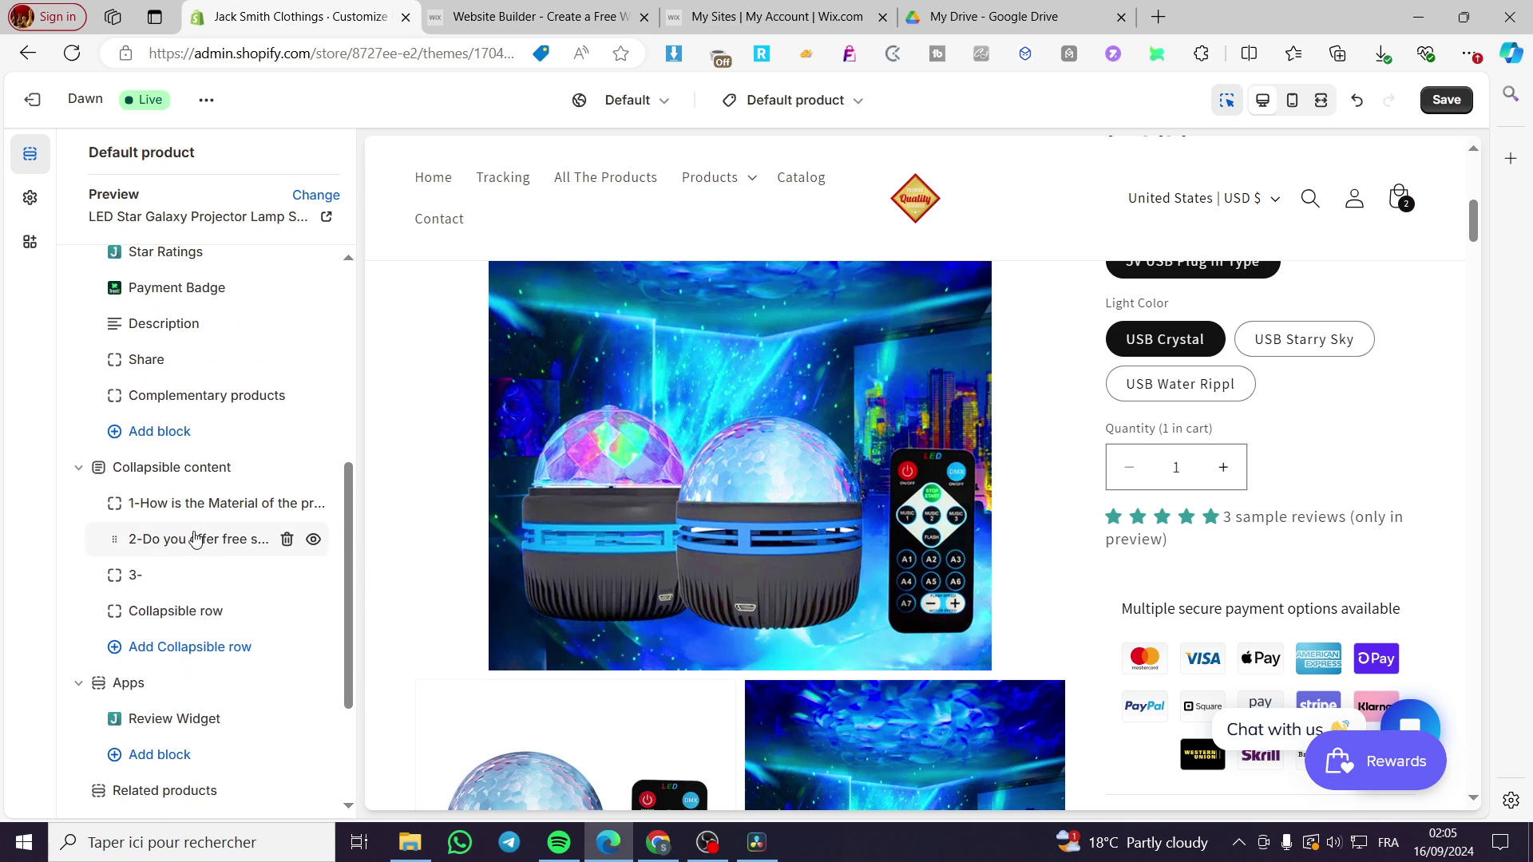
Add a new Buy buttons block and drag it directly below Star Ratings.
left_click(162, 432)
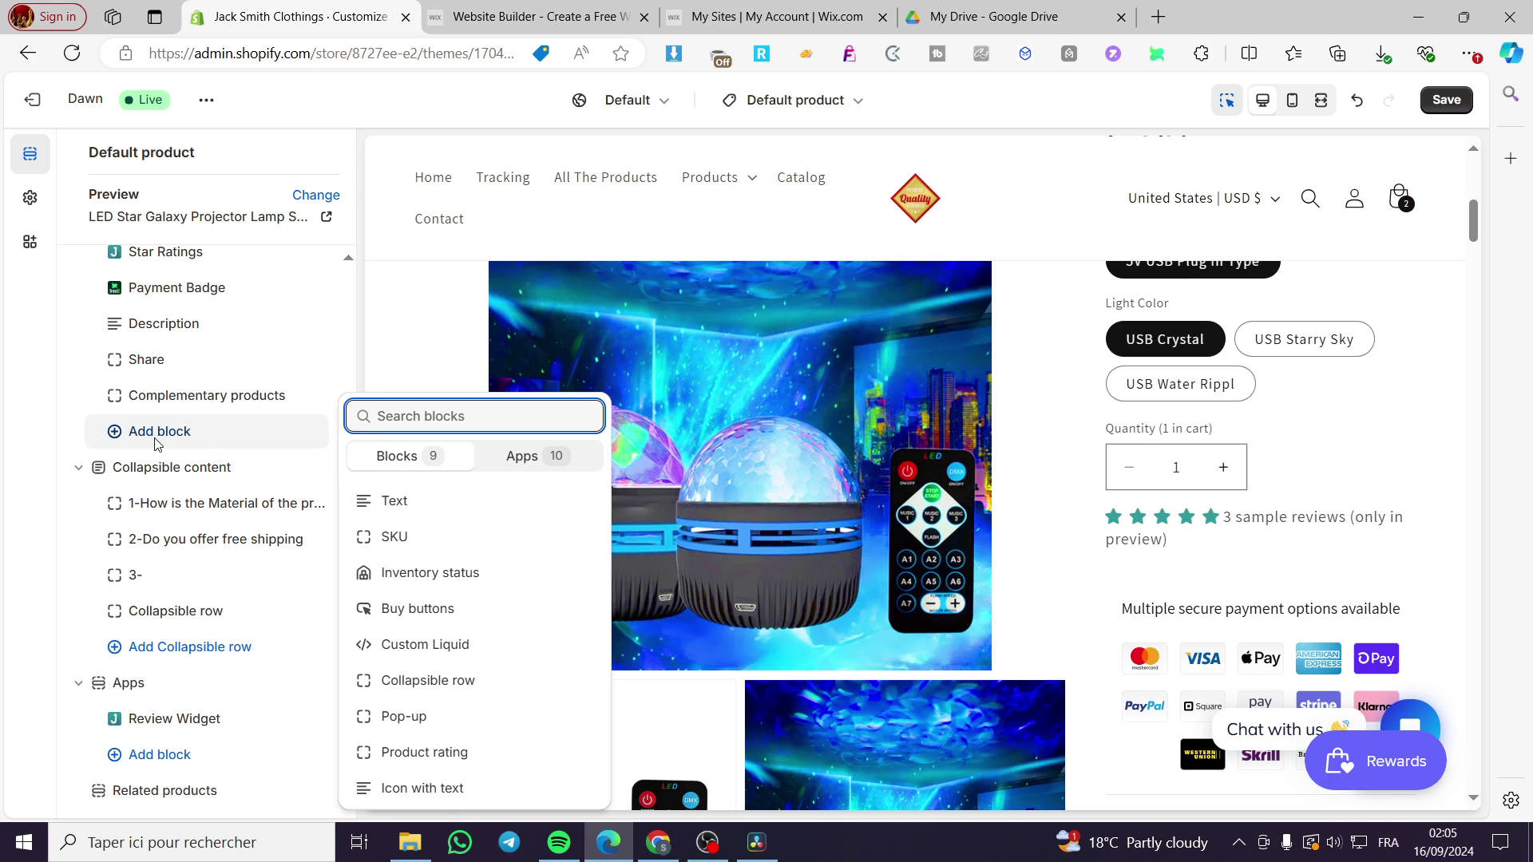
left_click(158, 442)
left_click(161, 439)
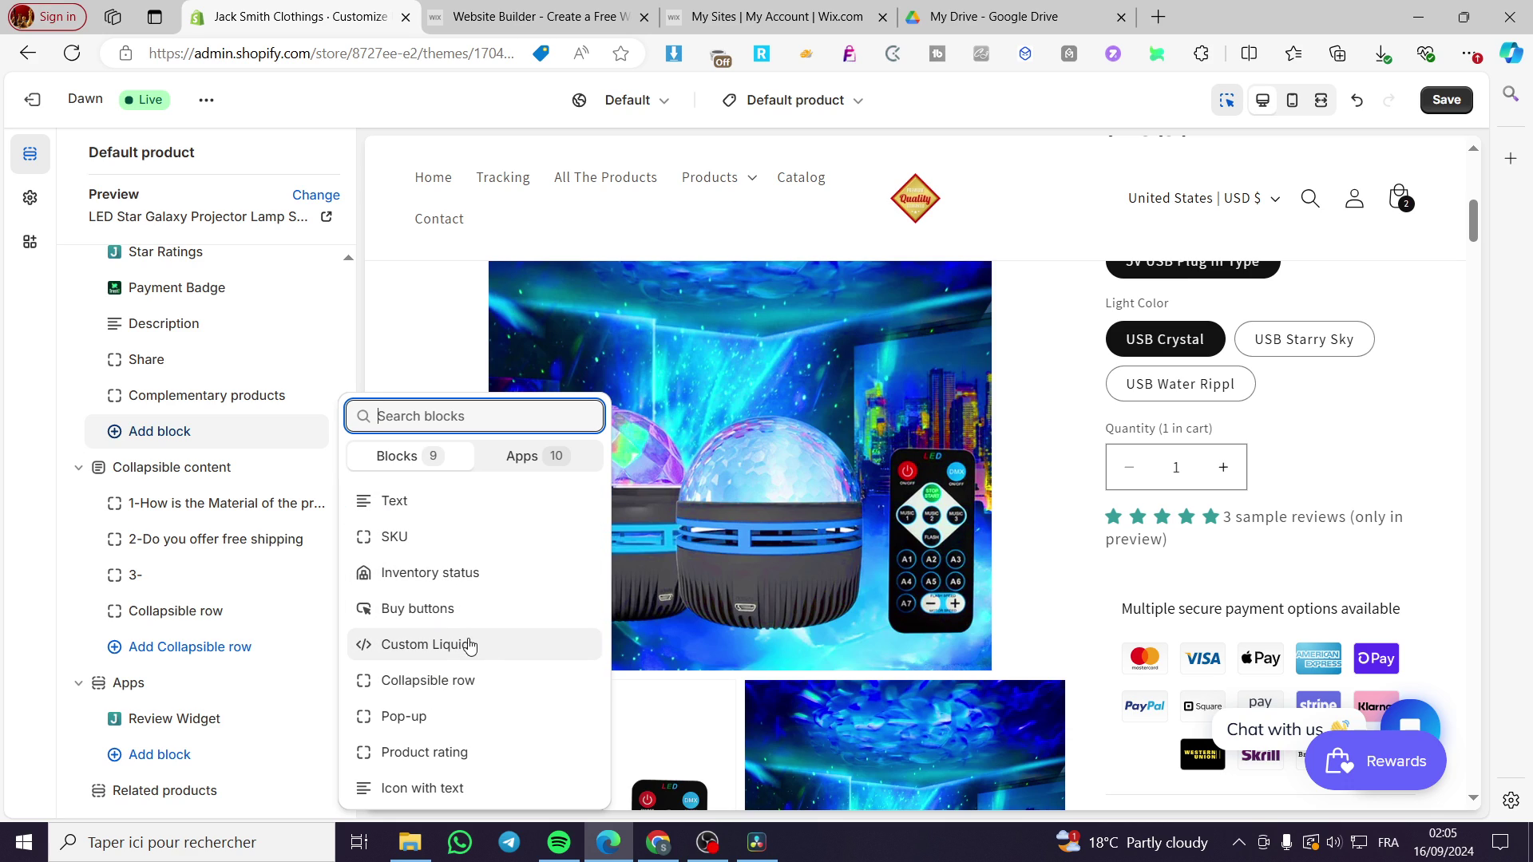
left_click(417, 609)
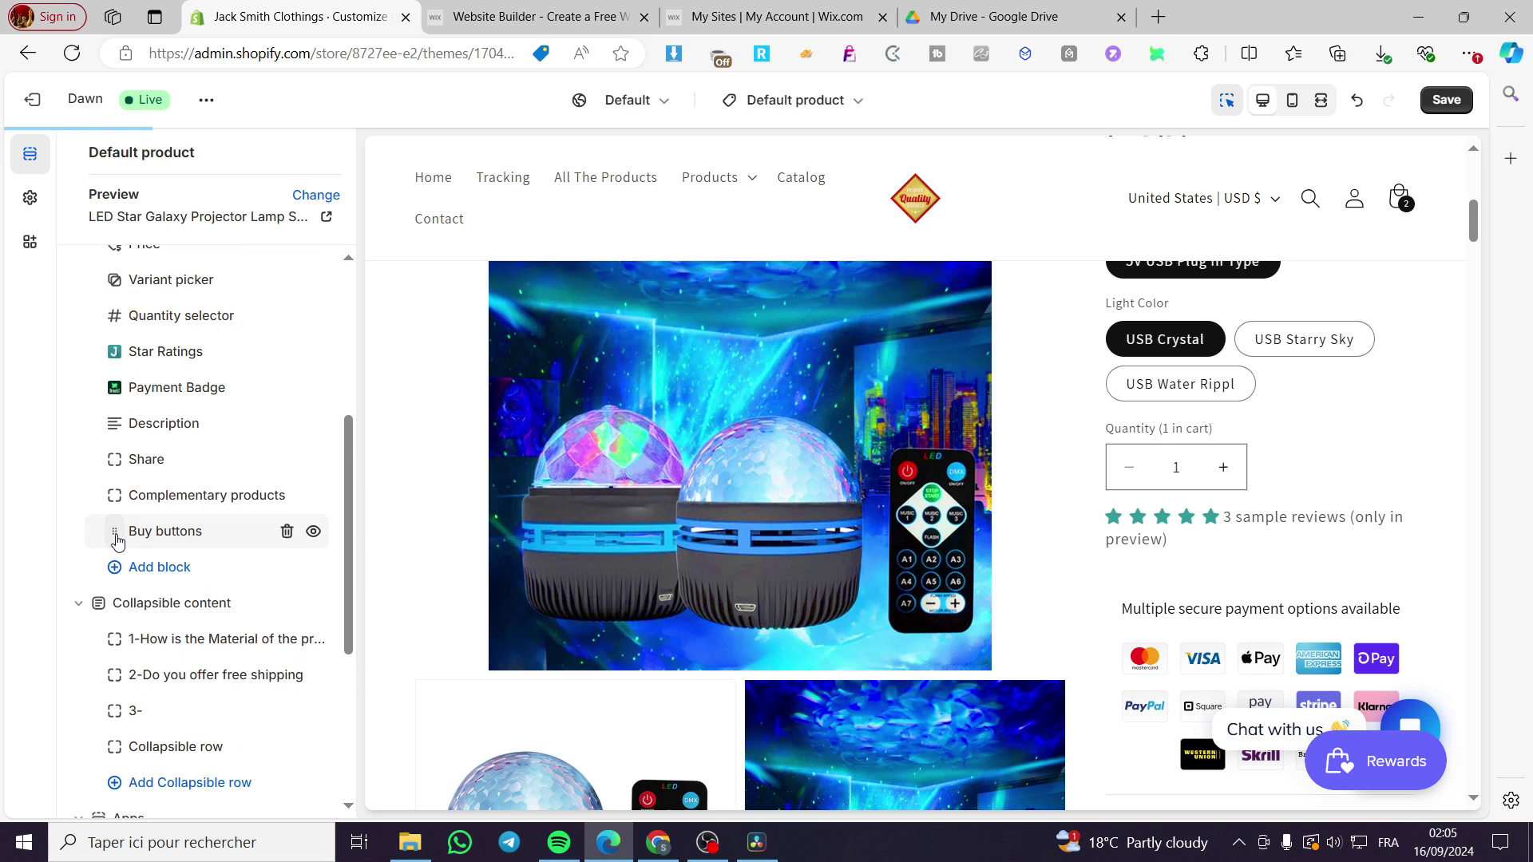
left_click_drag(114, 536, 114, 463)
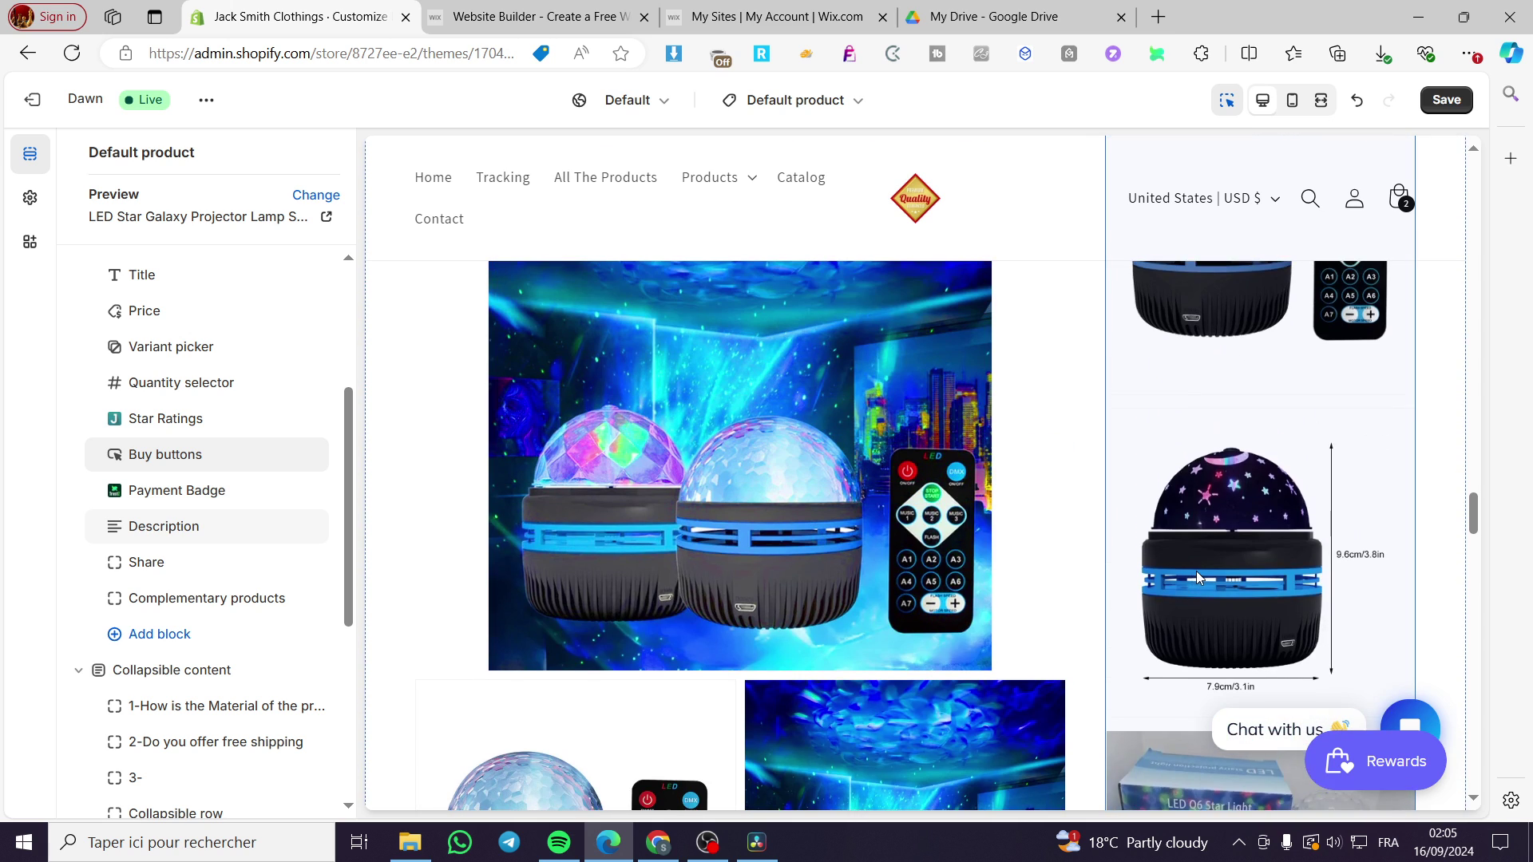
Check that Add to cart appears beneath the star ratings, then save the template.
left_click_drag(1476, 441, 1482, 339)
scroll(1445, 305, "up", 5)
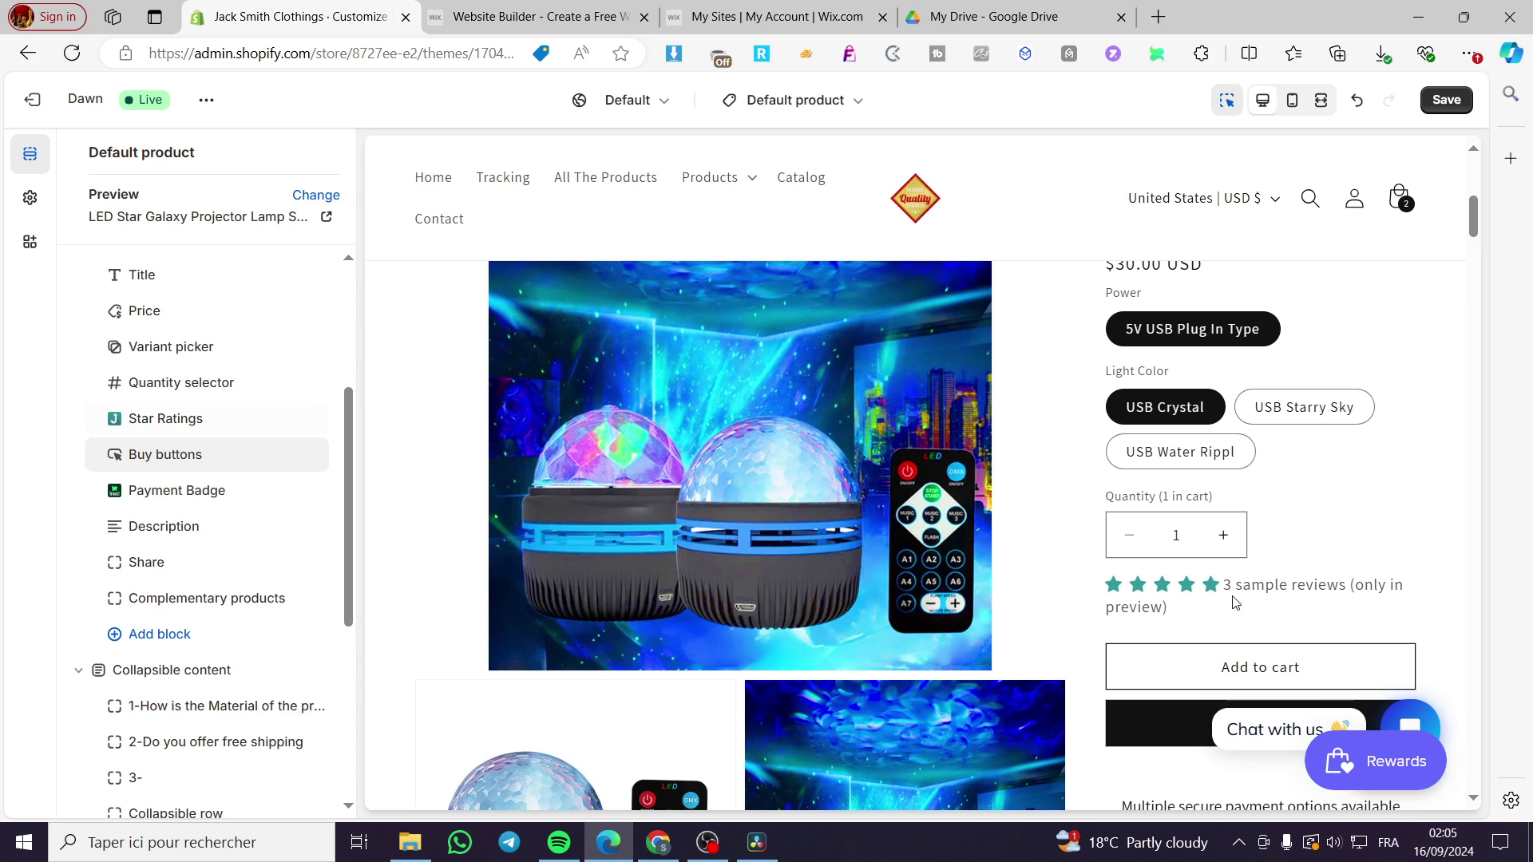
scroll(1235, 603, "down", 1)
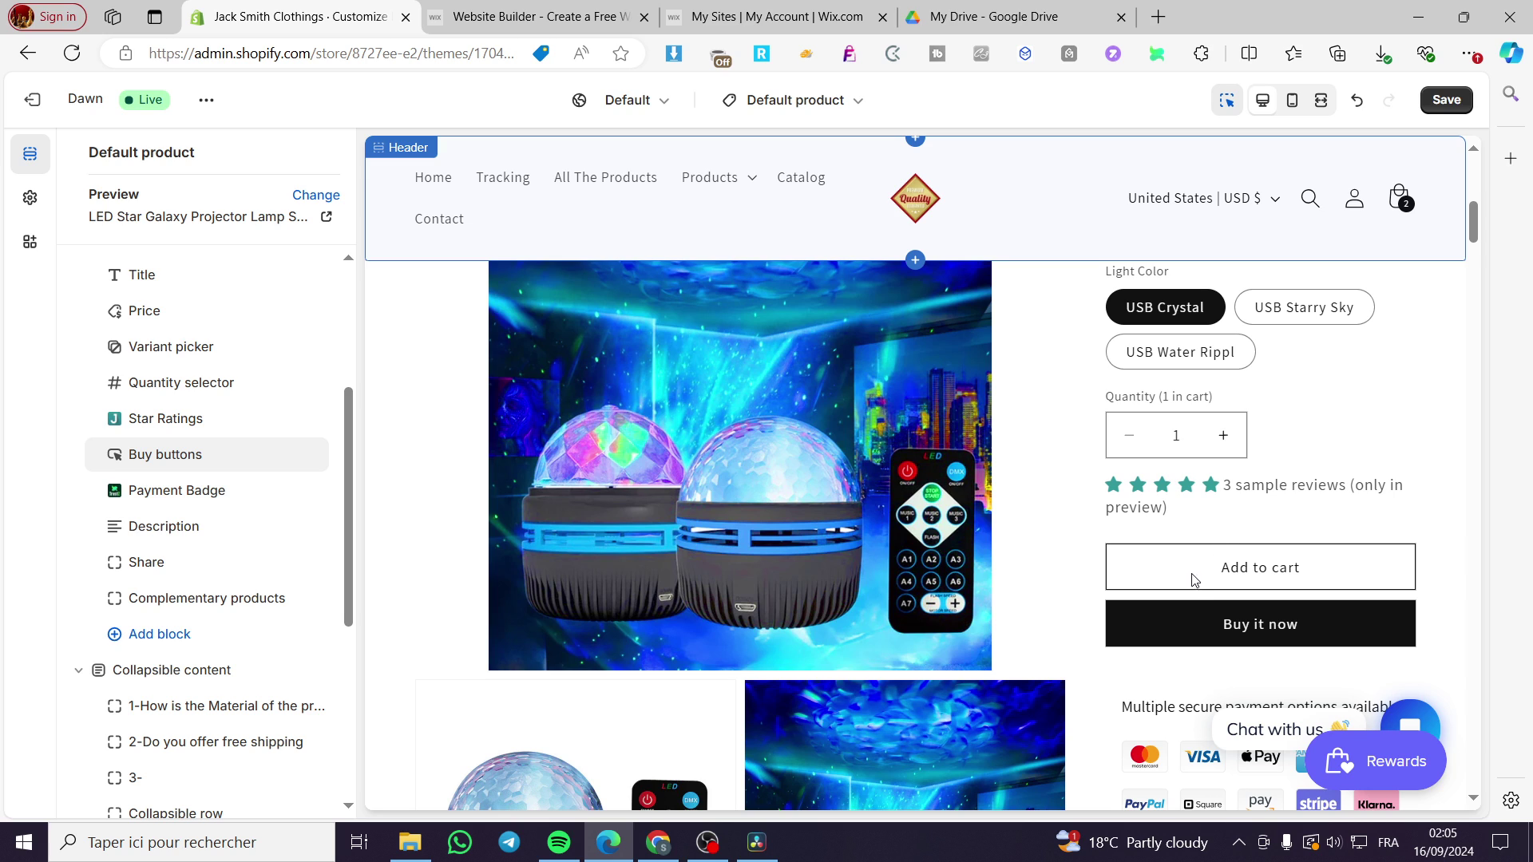
left_click(1446, 100)
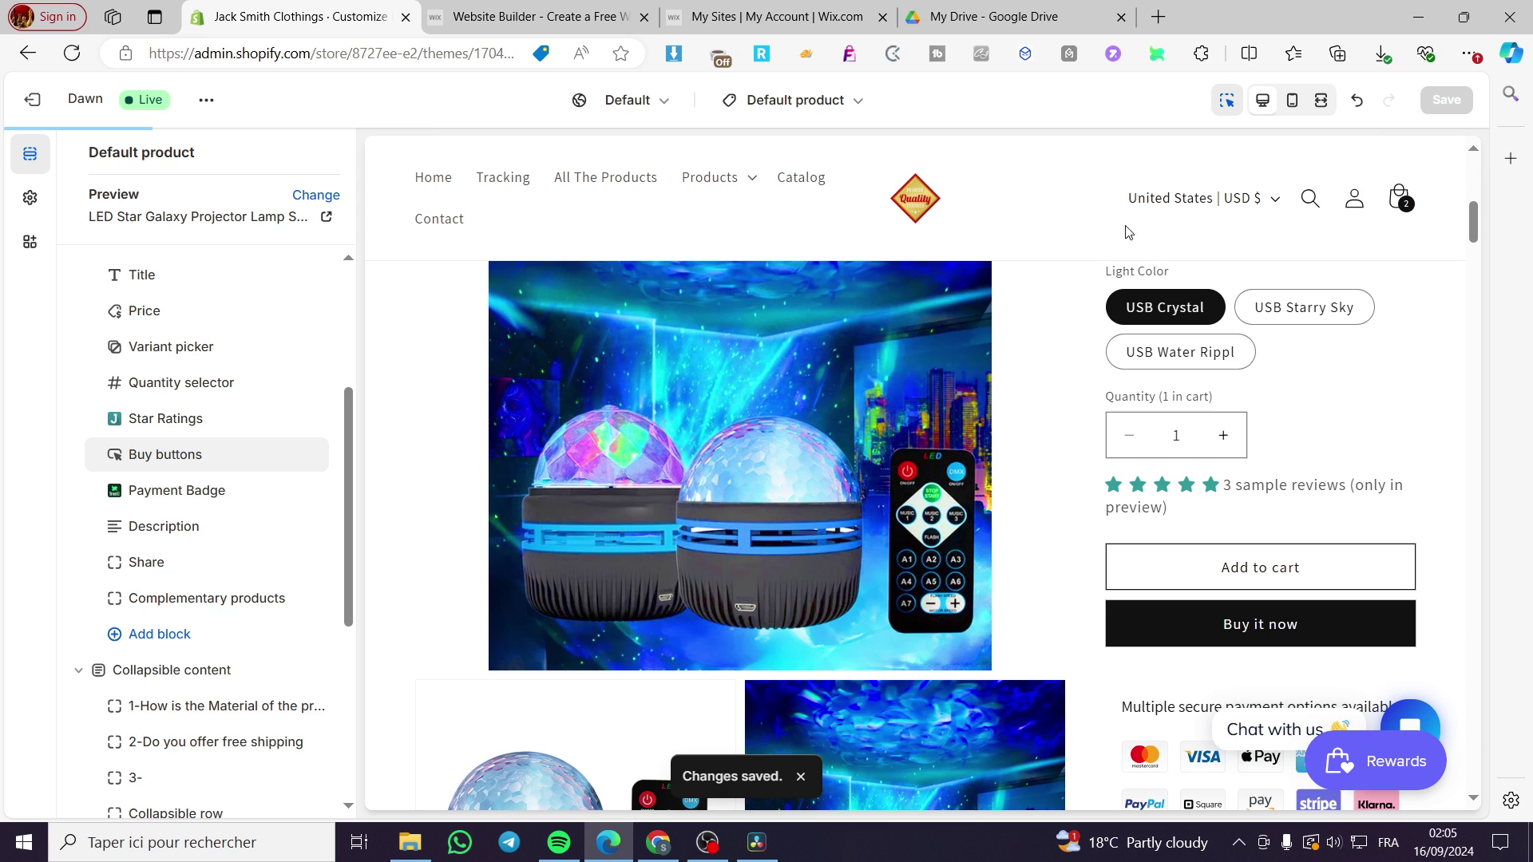